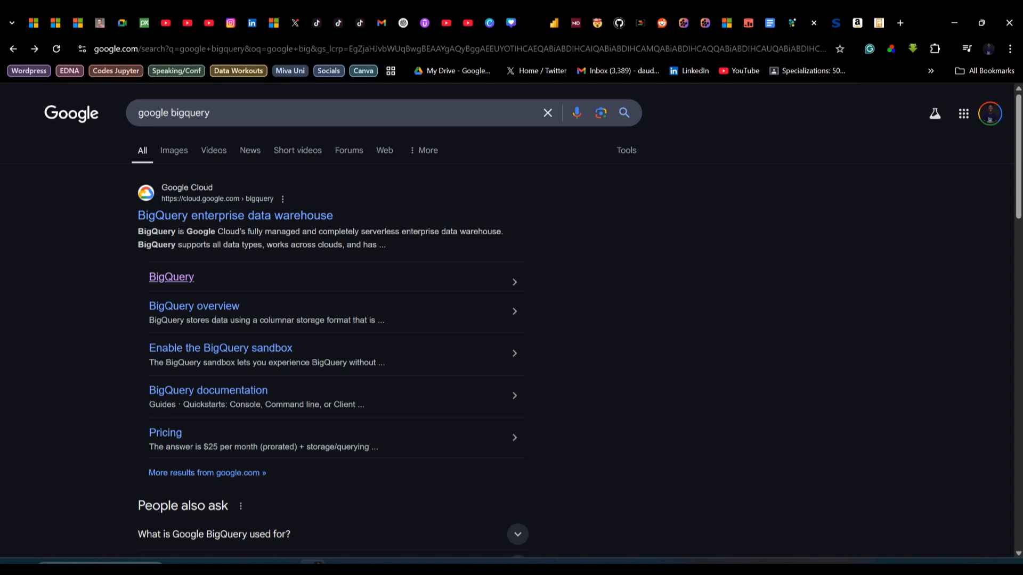
Open BigQuery from the Google search results, then browse back to the search results page
{"action": "left_click", "coordinate": [171, 276]}
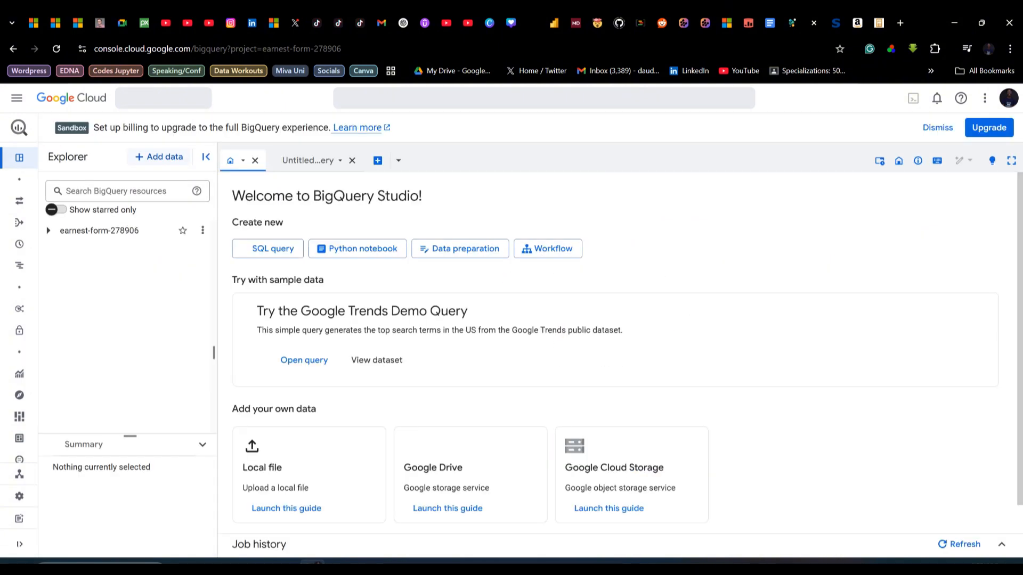
{"action": "left_click", "coordinate": [71, 98]}
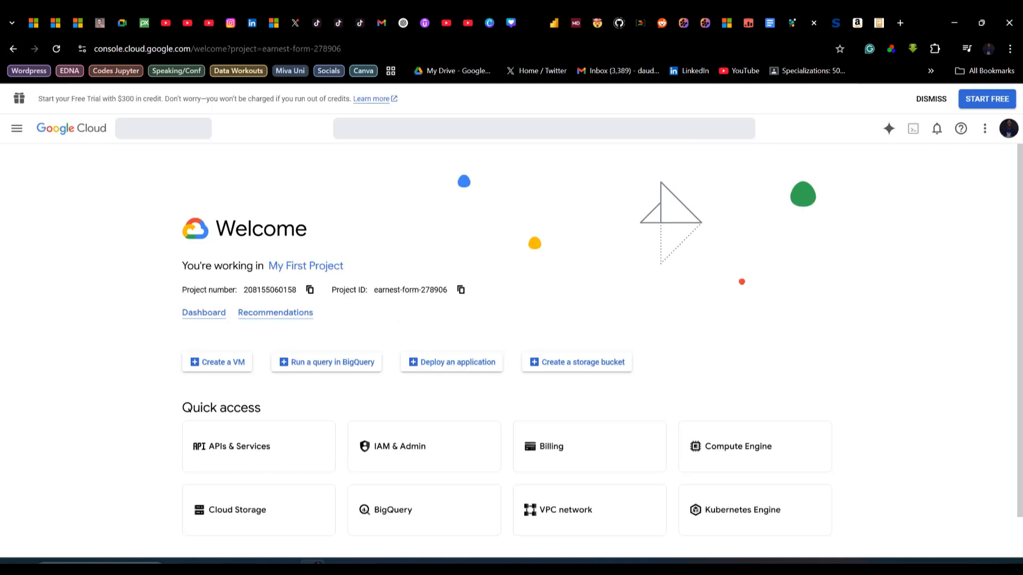
{"action": "left_click", "coordinate": [13, 49]}
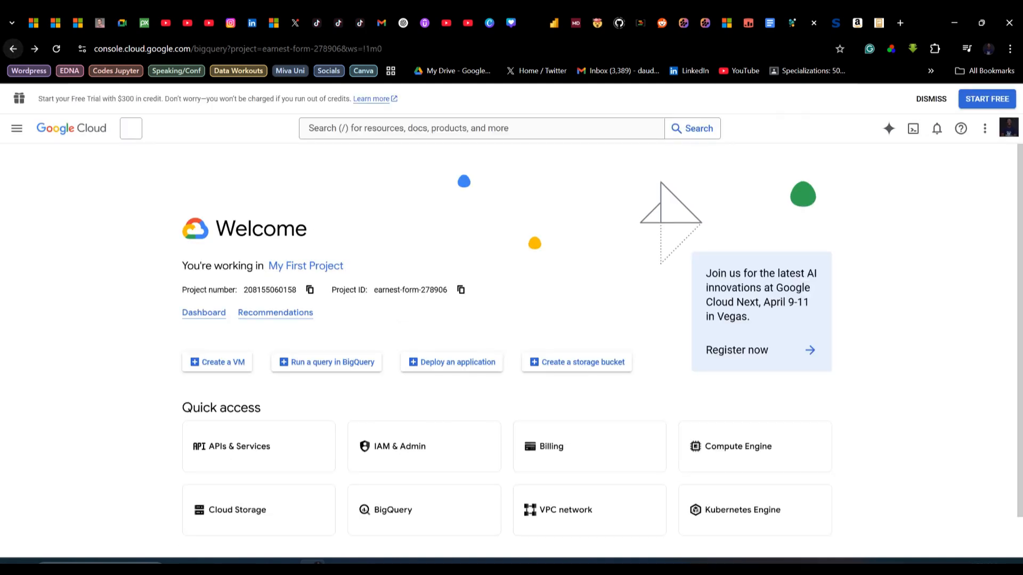
{"action": "left_click", "coordinate": [13, 49]}
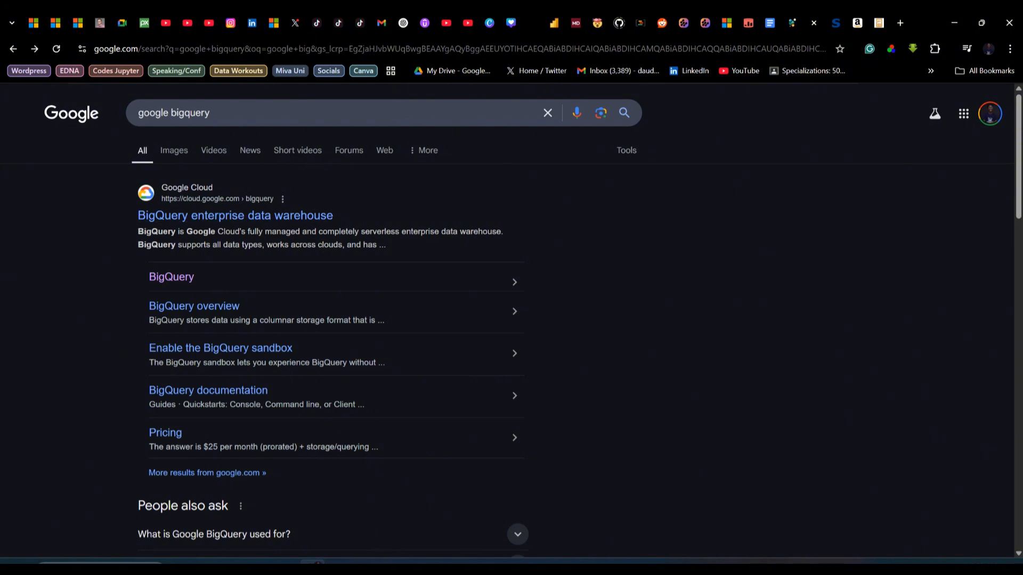
Open the BigQuery product page and start the Google Cloud free-trial signup
{"action": "left_click", "coordinate": [235, 215]}
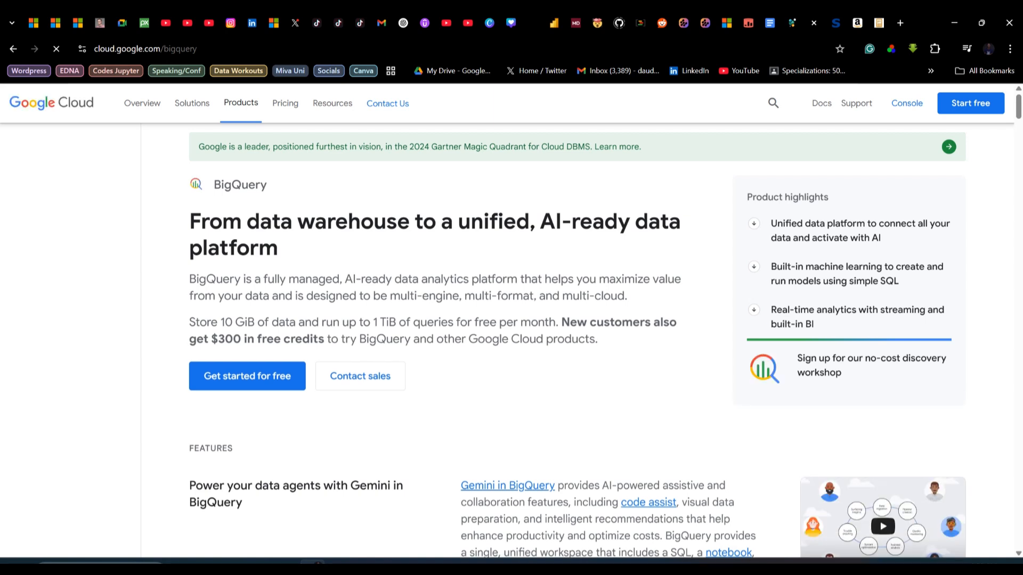
{"action": "scroll", "coordinate": [577, 341], "scroll_direction": "down", "scroll_amount": 2}
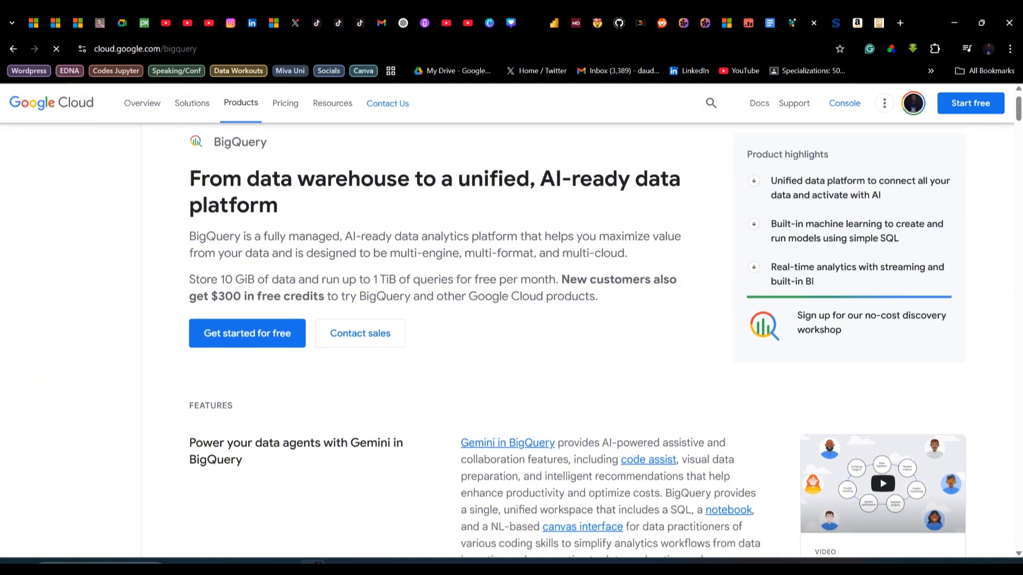
{"action": "scroll", "coordinate": [577, 341], "scroll_direction": "up", "scroll_amount": 2}
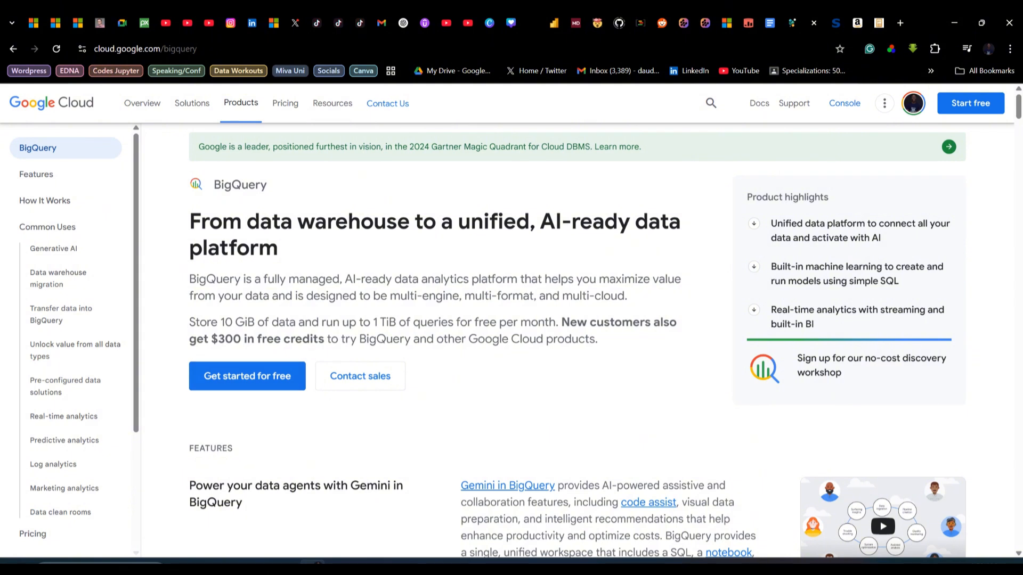
{"action": "left_click", "coordinate": [247, 376]}
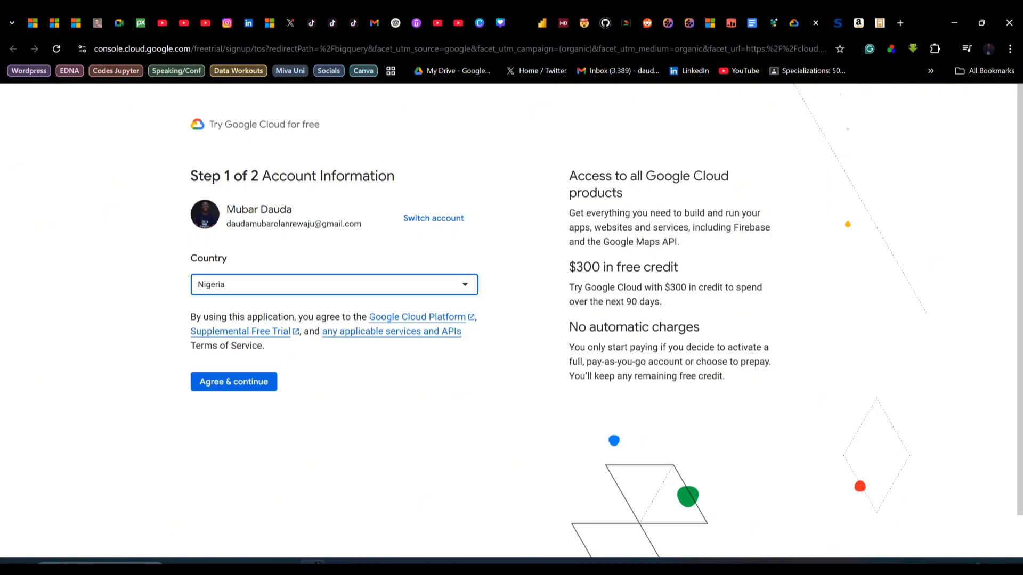
{"action": "scroll", "coordinate": [239, 331], "scroll_direction": "down", "scroll_amount": 1}
{"action": "scroll", "coordinate": [239, 331], "scroll_direction": "up", "scroll_amount": 1}
Reopen BigQuery Studio from the search results and inspect the available projects in the project selector
{"action": "left_click", "coordinate": [794, 22]}
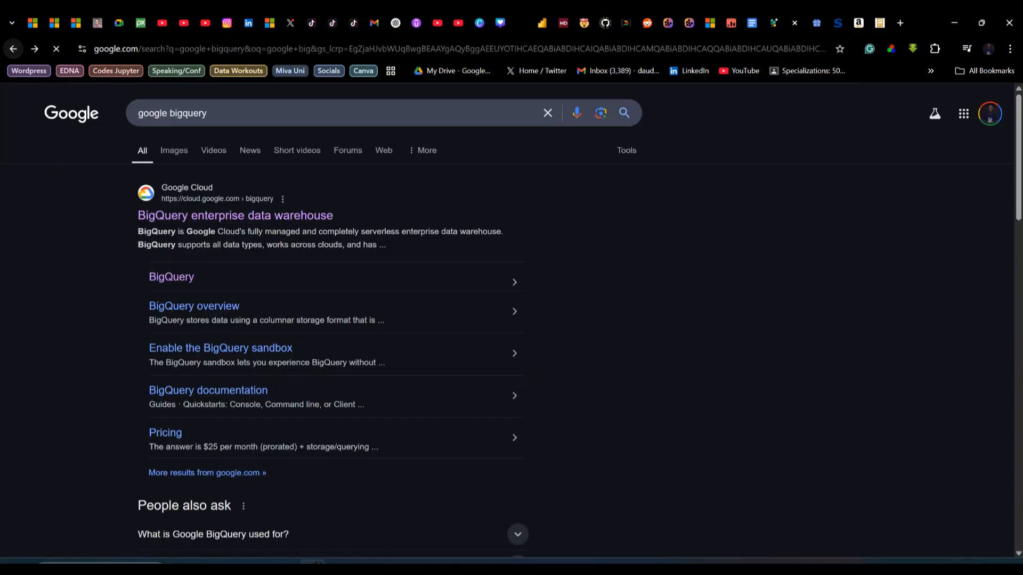
{"action": "left_click", "coordinate": [12, 48]}
{"action": "left_click", "coordinate": [171, 277]}
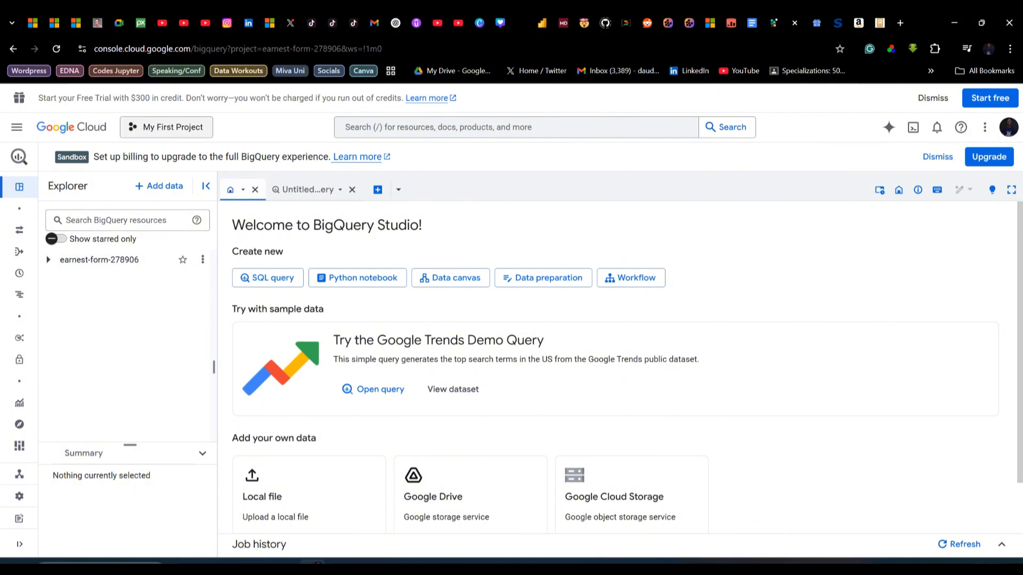
{"action": "left_click", "coordinate": [166, 127]}
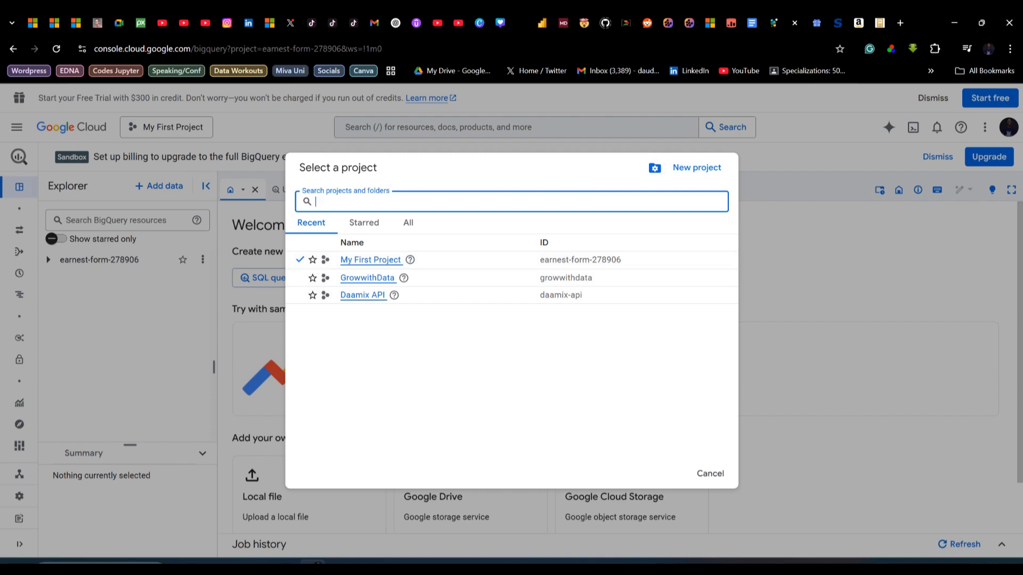
{"action": "left_click", "coordinate": [710, 474]}
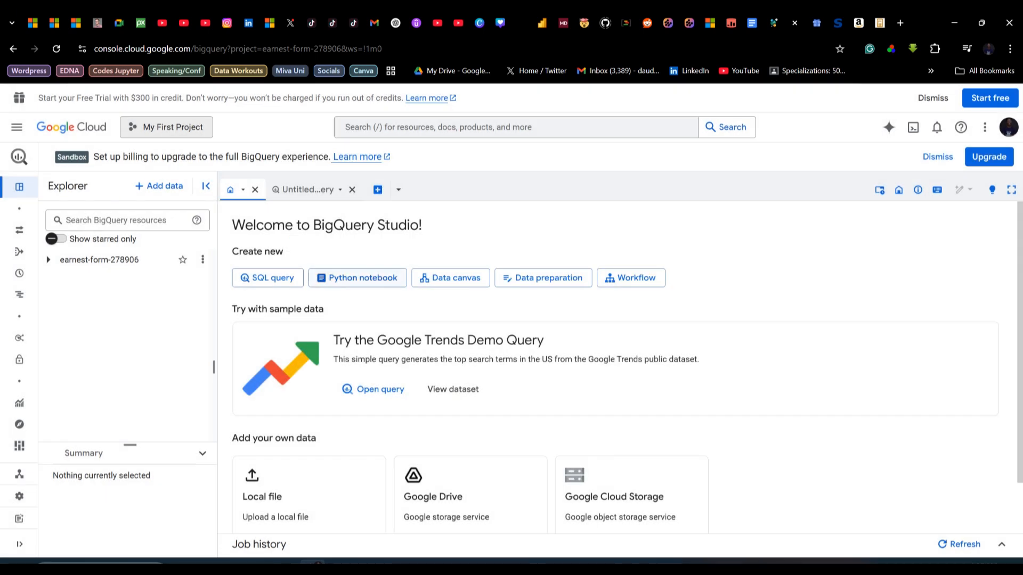
{"action": "scroll", "coordinate": [357, 278], "scroll_direction": "down", "scroll_amount": 1}
{"action": "scroll", "coordinate": [357, 278], "scroll_direction": "up", "scroll_amount": 1}
Open the Google Cloud dashboard for My First Project to view its project info
{"action": "mouse_move", "coordinate": [22, 187]}
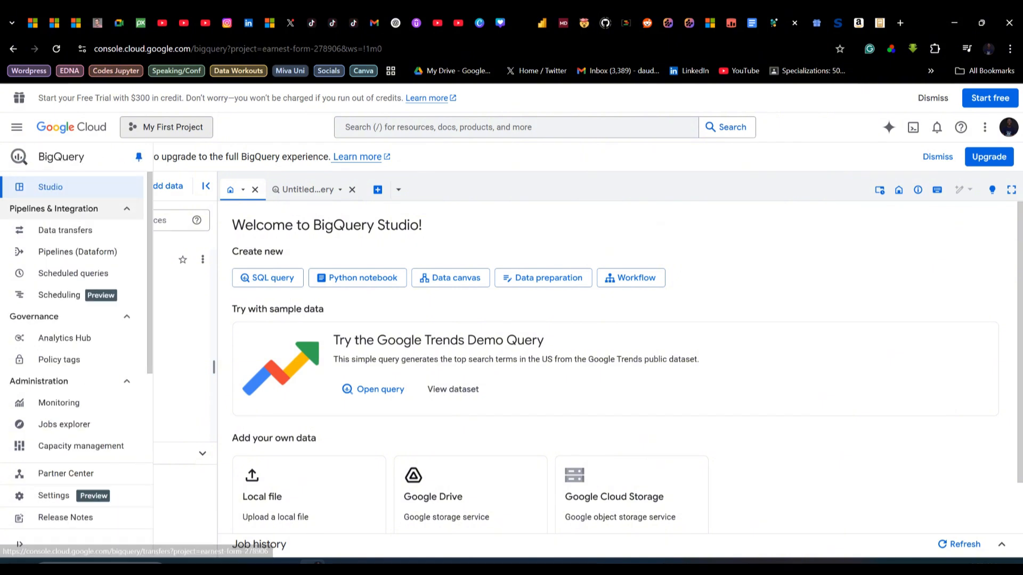
{"action": "left_click", "coordinate": [71, 127]}
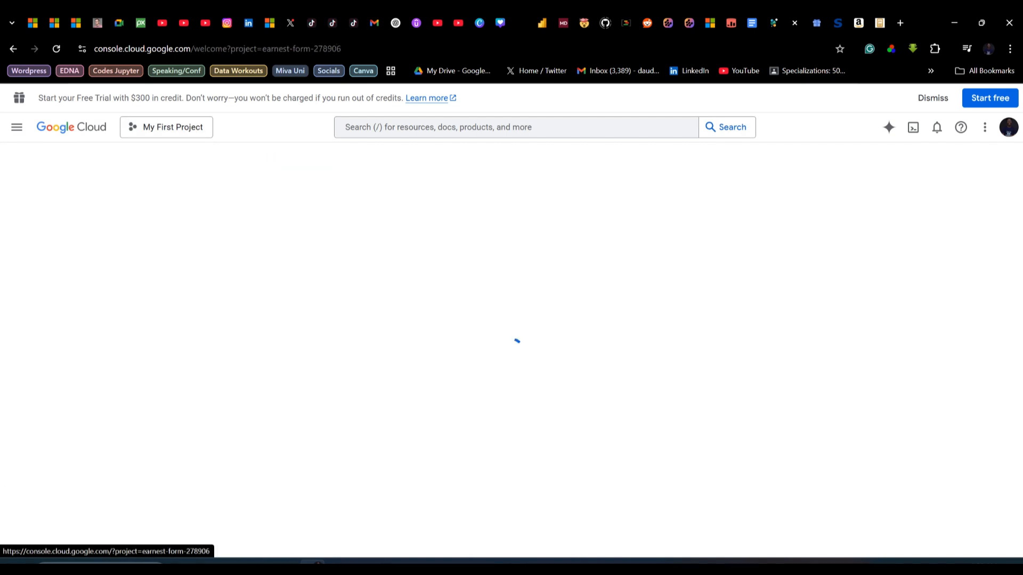
{"action": "left_click", "coordinate": [305, 266]}
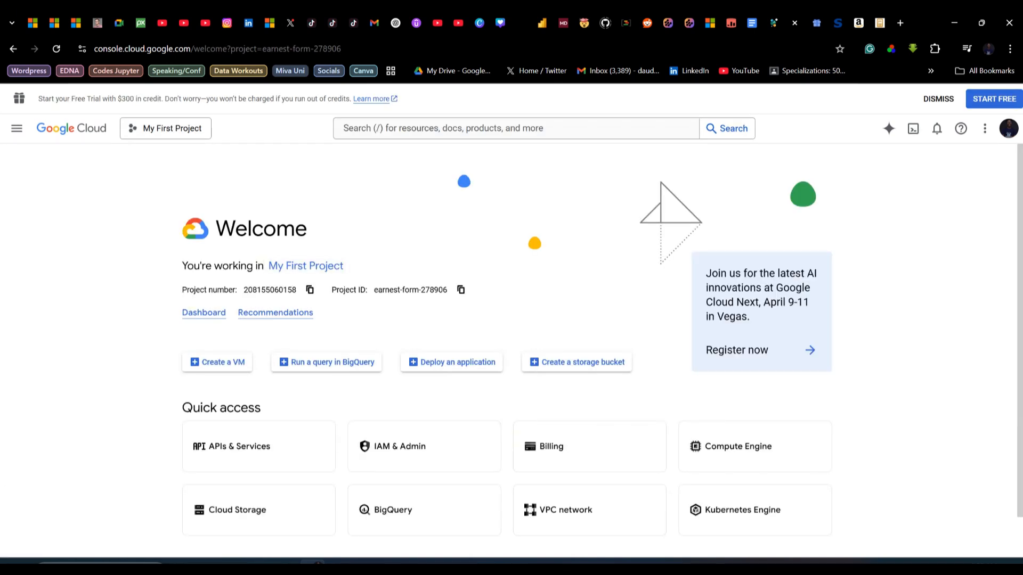
{"action": "left_click", "coordinate": [17, 128]}
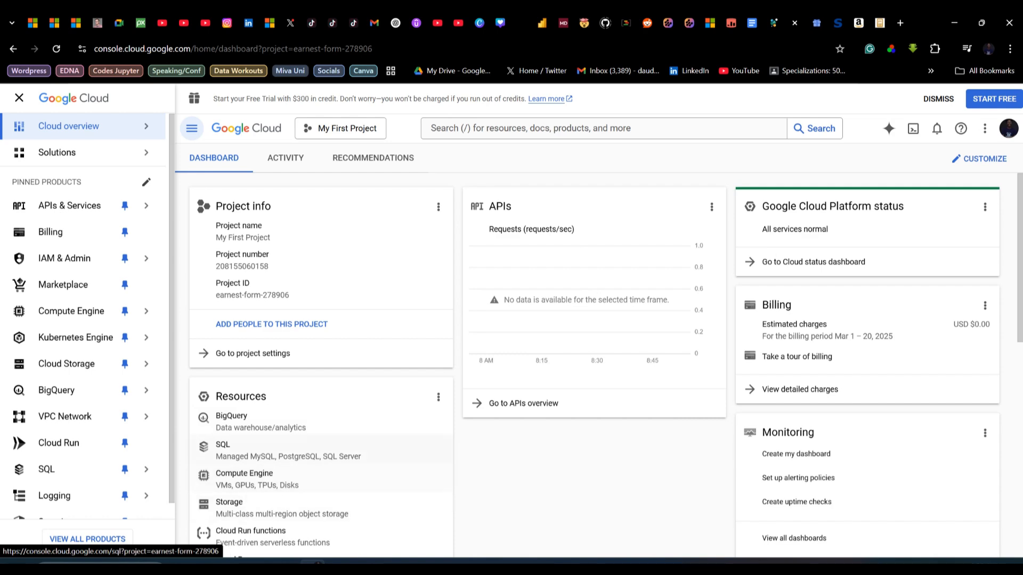
{"action": "scroll", "coordinate": [605, 364], "scroll_direction": "down", "scroll_amount": 1}
{"action": "scroll", "coordinate": [606, 363], "scroll_direction": "up", "scroll_amount": 1}
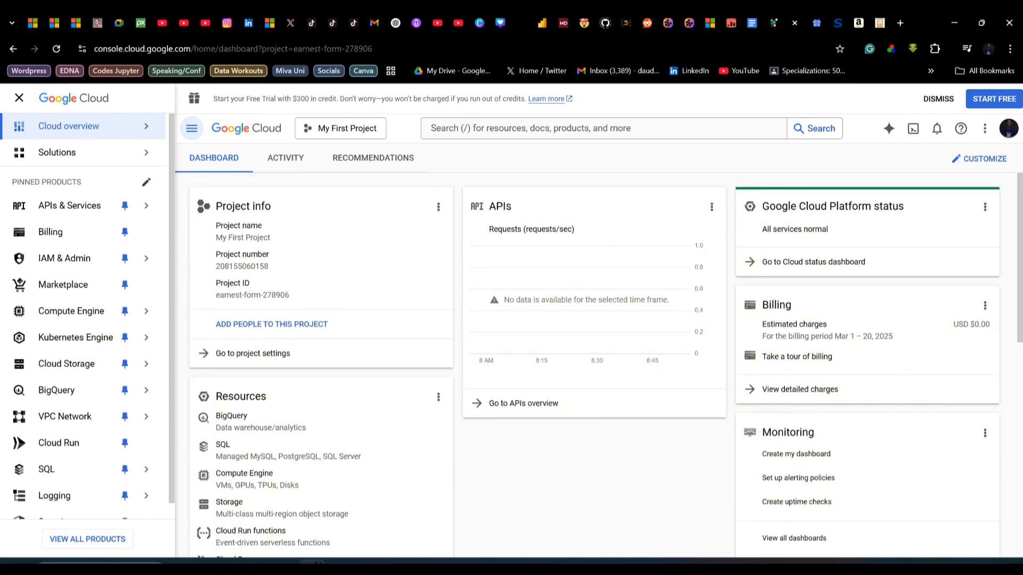
Switch to Power BI and connect through the Google BigQuery connector from the Database category of Get Data
{"action": "left_click", "coordinate": [391, 562]}
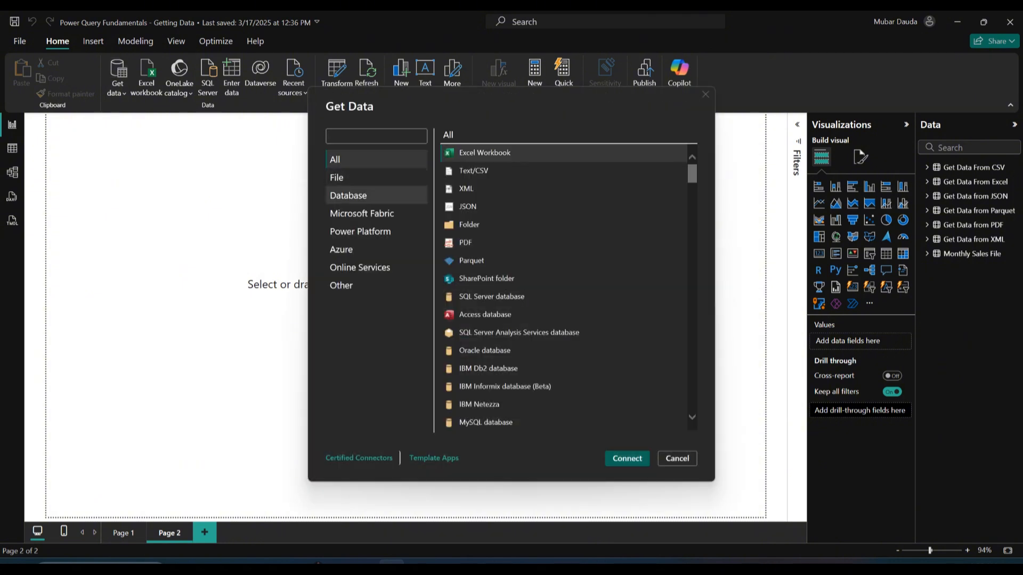
{"action": "left_click", "coordinate": [349, 195]}
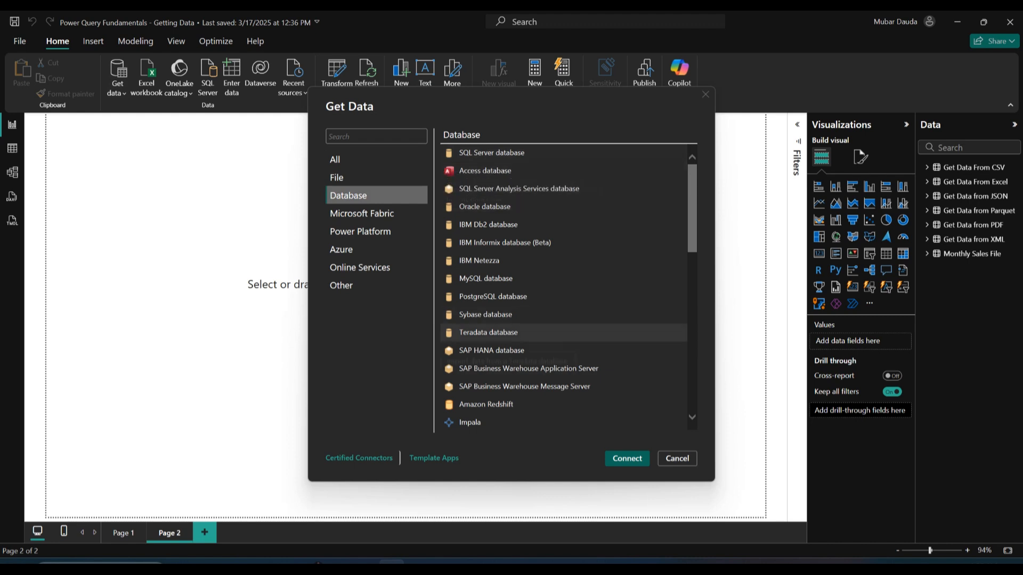
{"action": "scroll", "coordinate": [479, 341], "scroll_direction": "down", "scroll_amount": 3}
{"action": "left_click", "coordinate": [486, 355]}
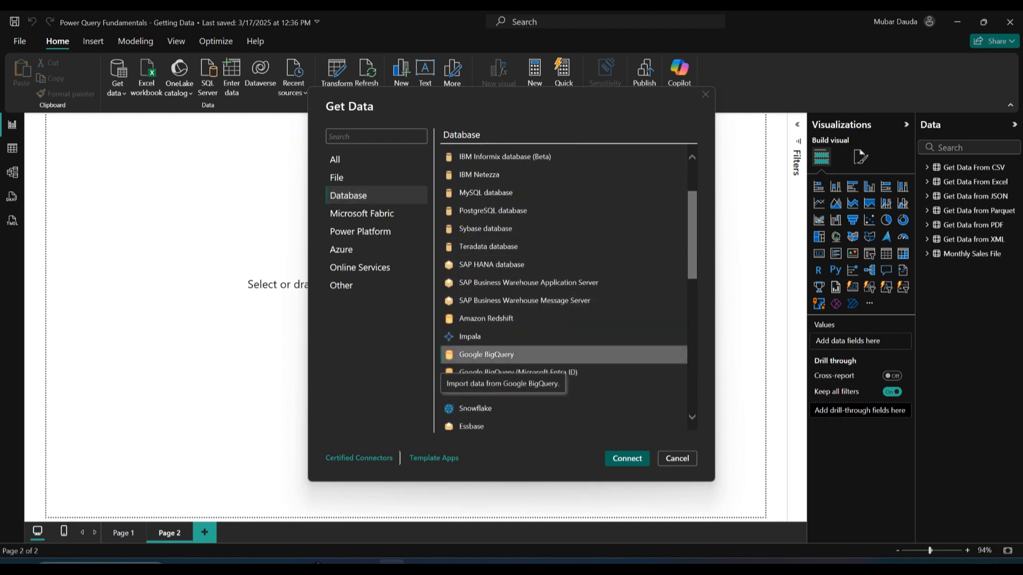
{"action": "left_click", "coordinate": [627, 459]}
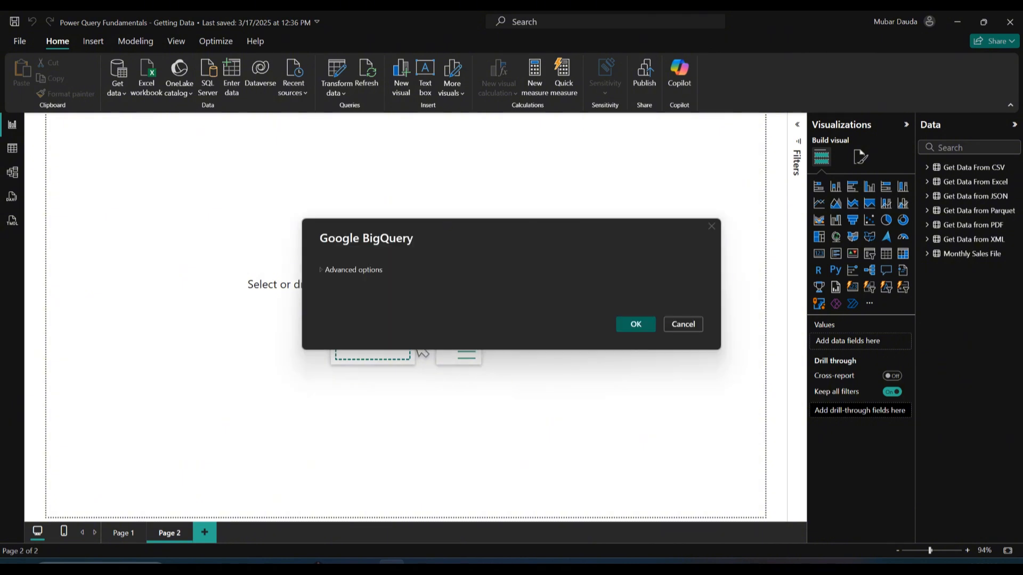
Expand the BigQuery connector's advanced options and review the available fields
{"action": "left_click", "coordinate": [352, 269]}
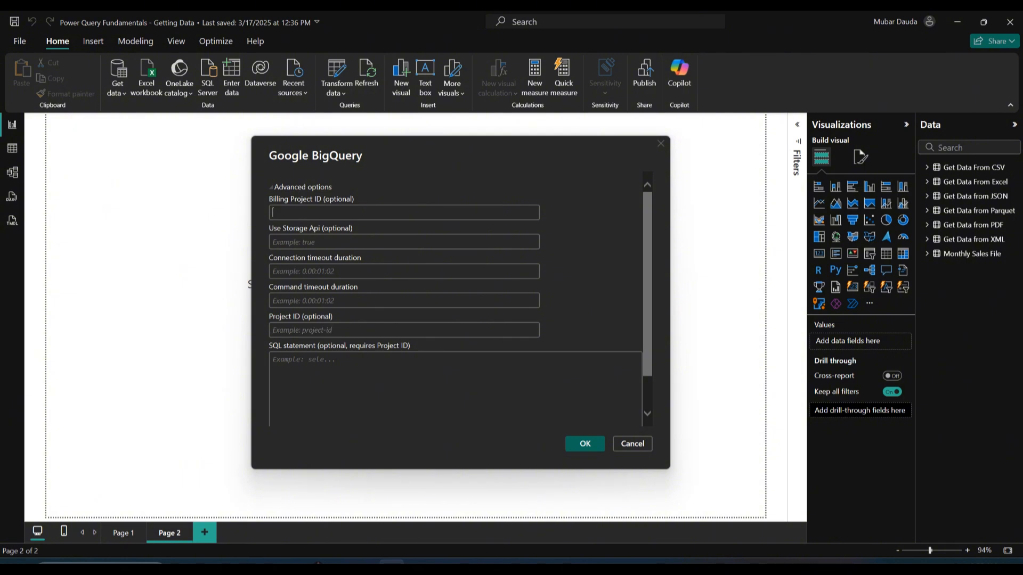
{"action": "left_click", "coordinate": [404, 330]}
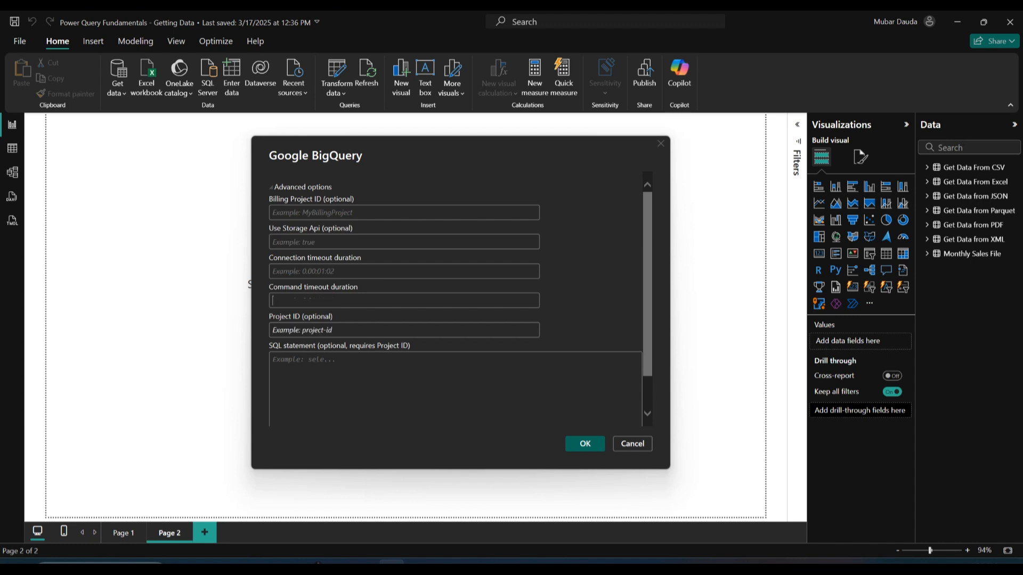
{"action": "left_click", "coordinate": [404, 300]}
{"action": "left_click", "coordinate": [404, 330]}
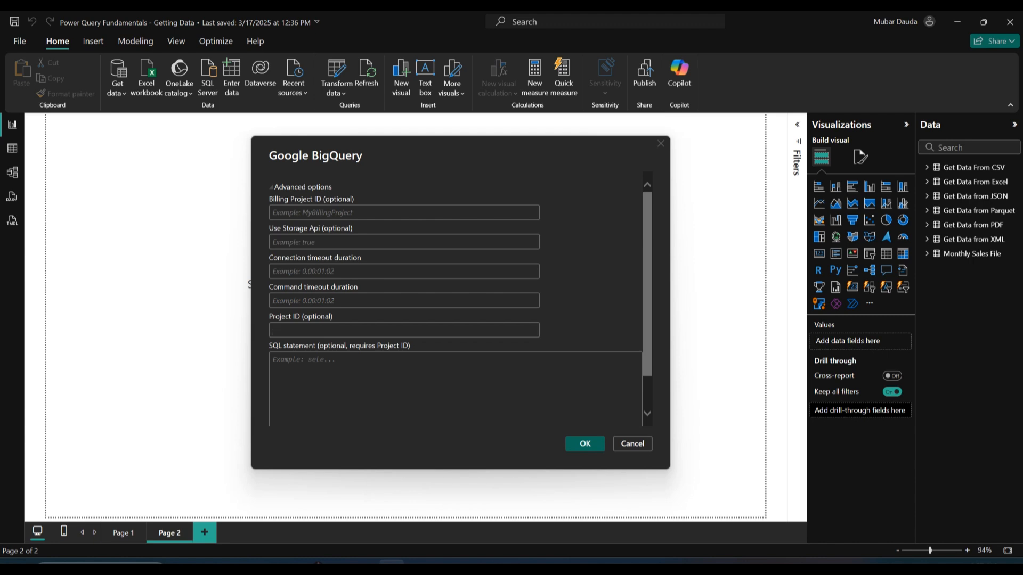
{"action": "scroll", "coordinate": [456, 299], "scroll_direction": "down", "scroll_amount": 1}
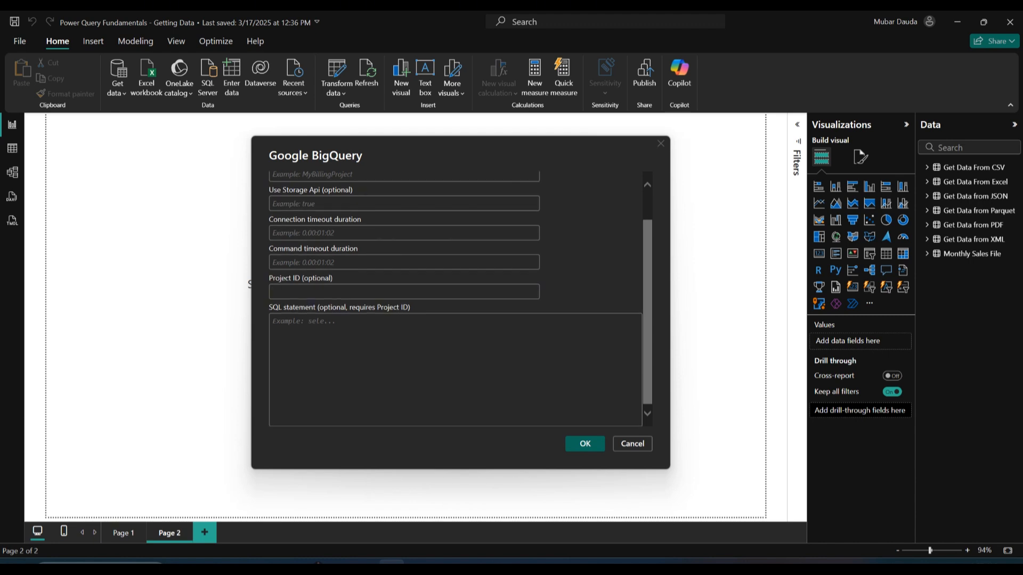
{"action": "scroll", "coordinate": [456, 299], "scroll_direction": "up", "scroll_amount": 1}
{"action": "scroll", "coordinate": [455, 298], "scroll_direction": "down", "scroll_amount": 1}
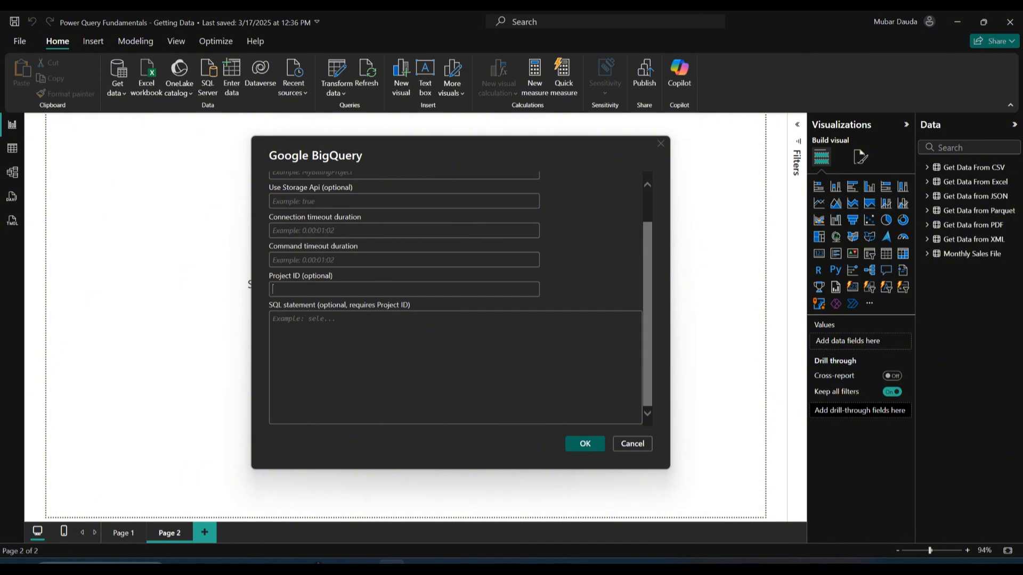
{"action": "scroll", "coordinate": [455, 298], "scroll_direction": "up", "scroll_amount": 1}
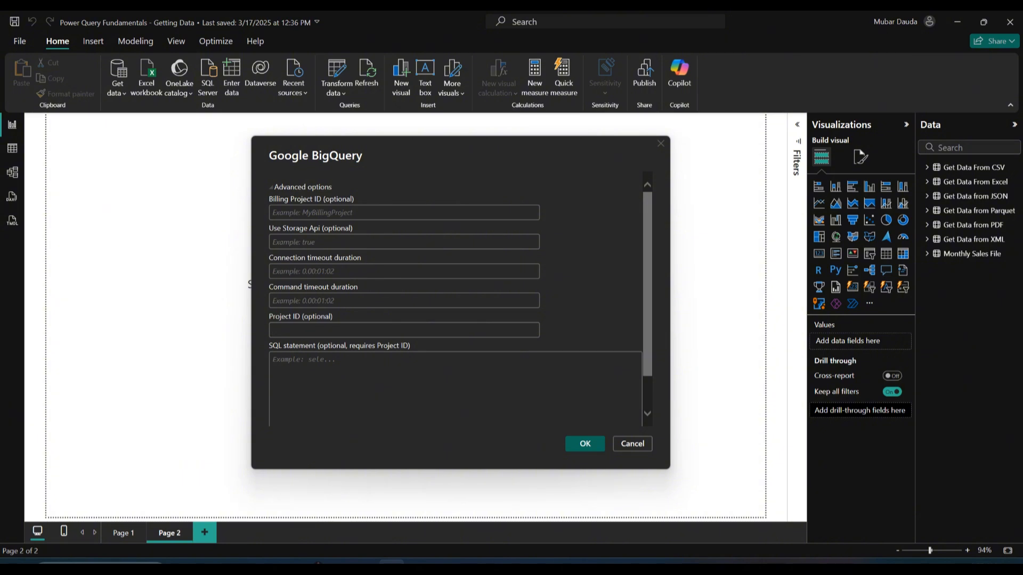
Switch to the Google Cloud dashboard, copy the project ID, and return to Power BI
{"action": "mouse_move", "coordinate": [312, 561]}
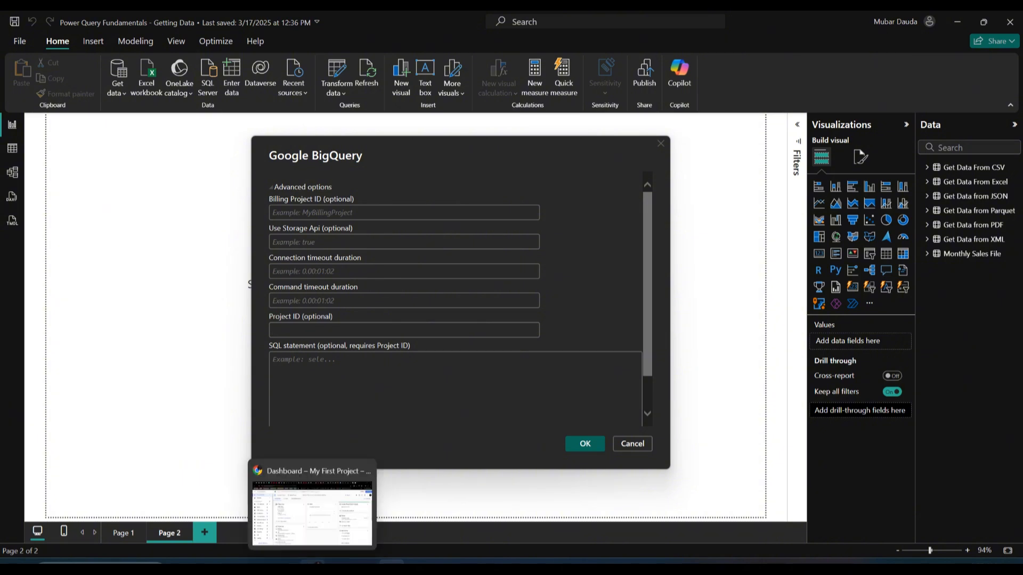
{"action": "left_click", "coordinate": [313, 525]}
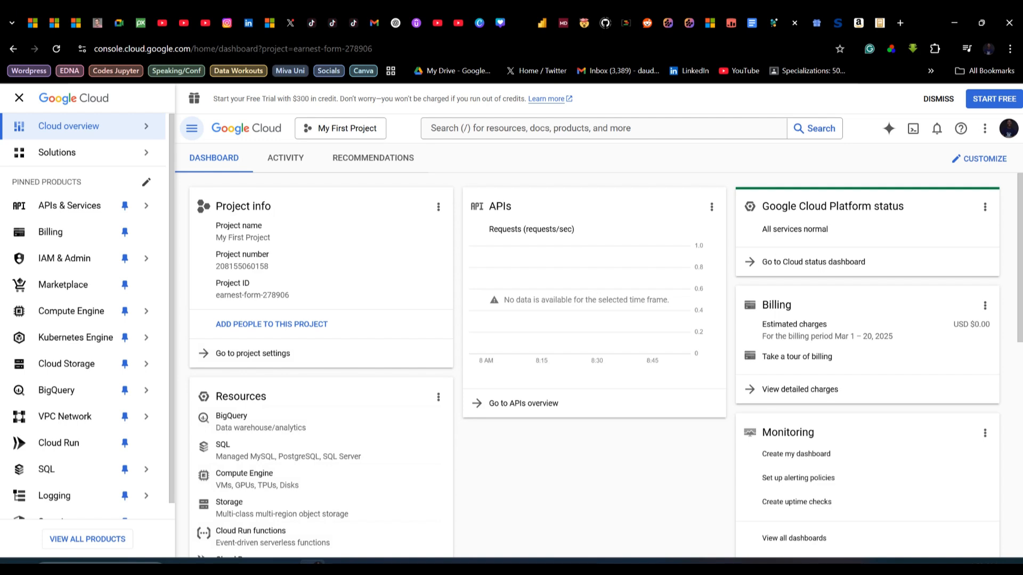
{"action": "left_click_drag", "start_coordinate": [290, 295], "coordinate": [216, 295]}
{"action": "key", "text": "ctrl+c"}
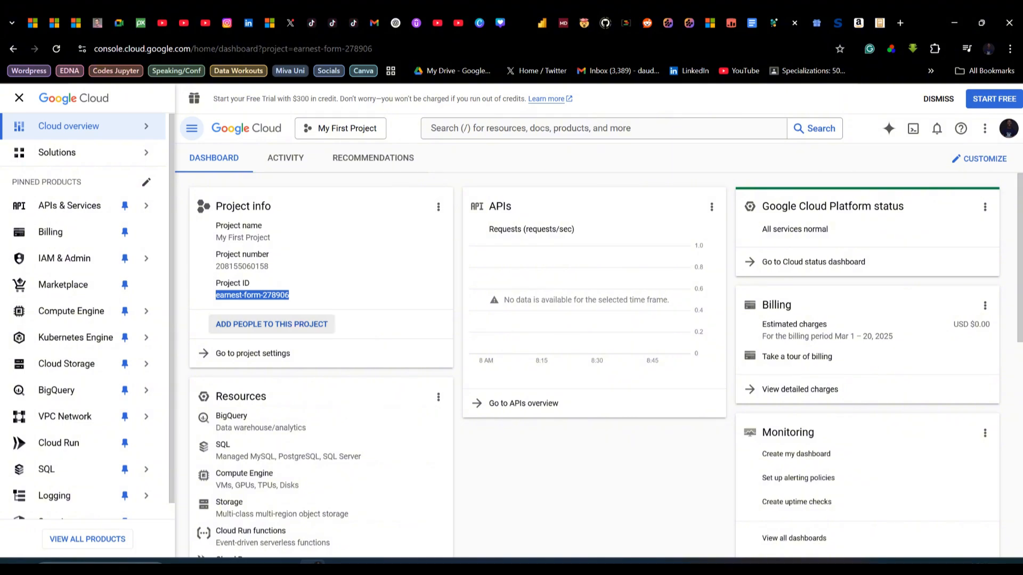
{"action": "key", "text": "alt+Tab"}
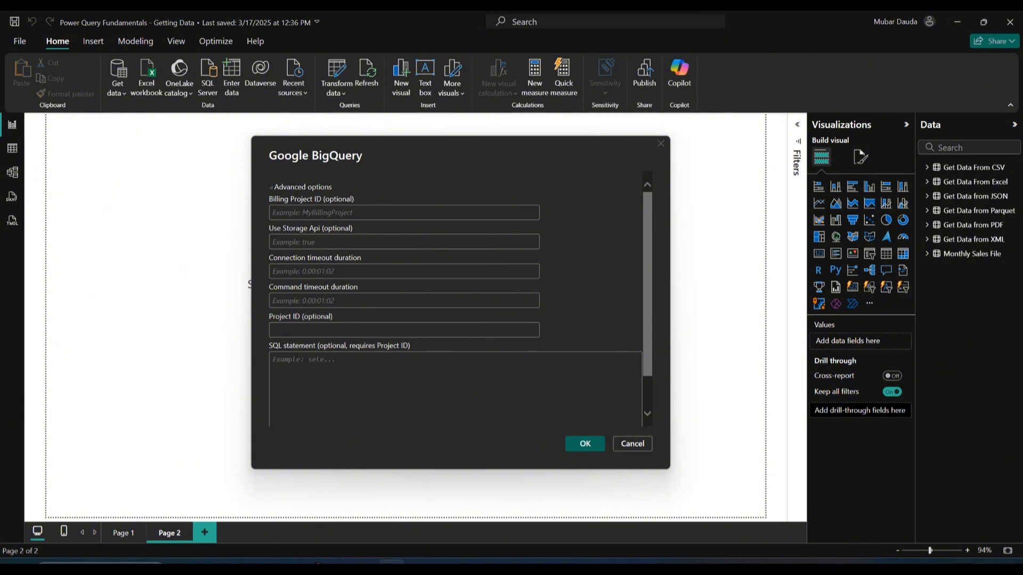
Paste the copied project ID into both the Billing Project ID and Project ID fields
{"action": "left_click", "coordinate": [404, 212]}
{"action": "key", "text": "ctrl+v"}
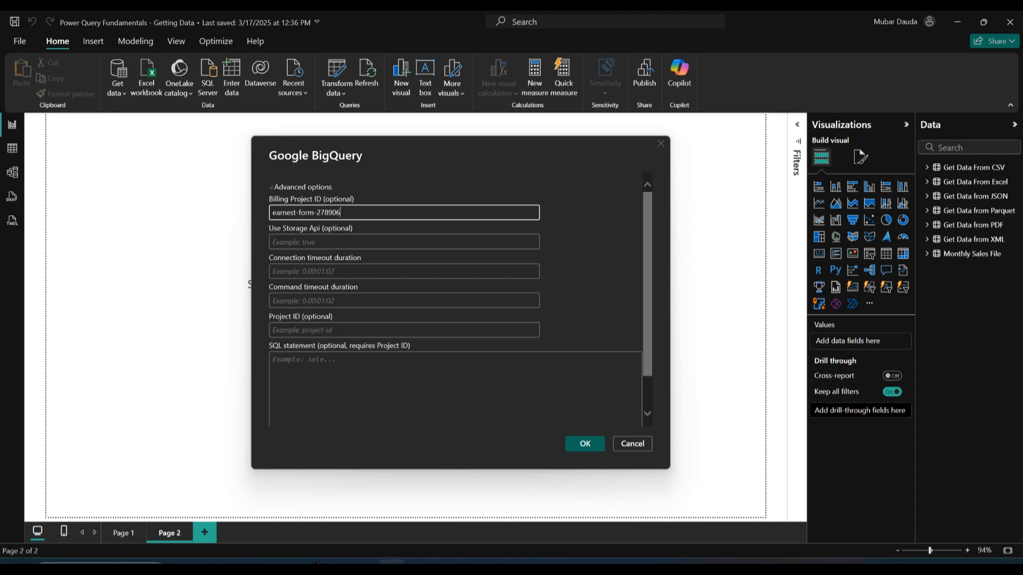
{"action": "left_click", "coordinate": [404, 330]}
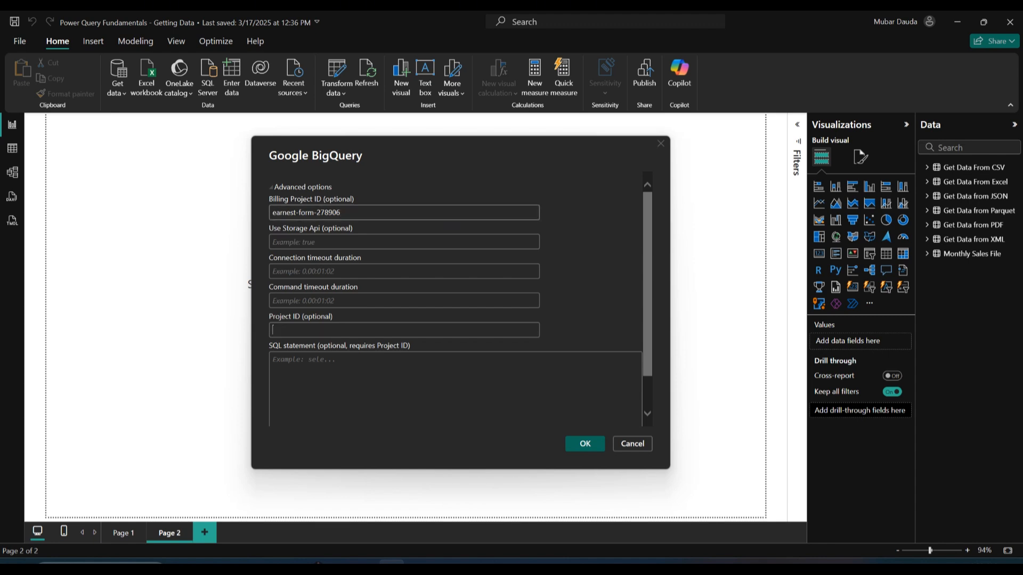
{"action": "key", "text": "ctrl+v"}
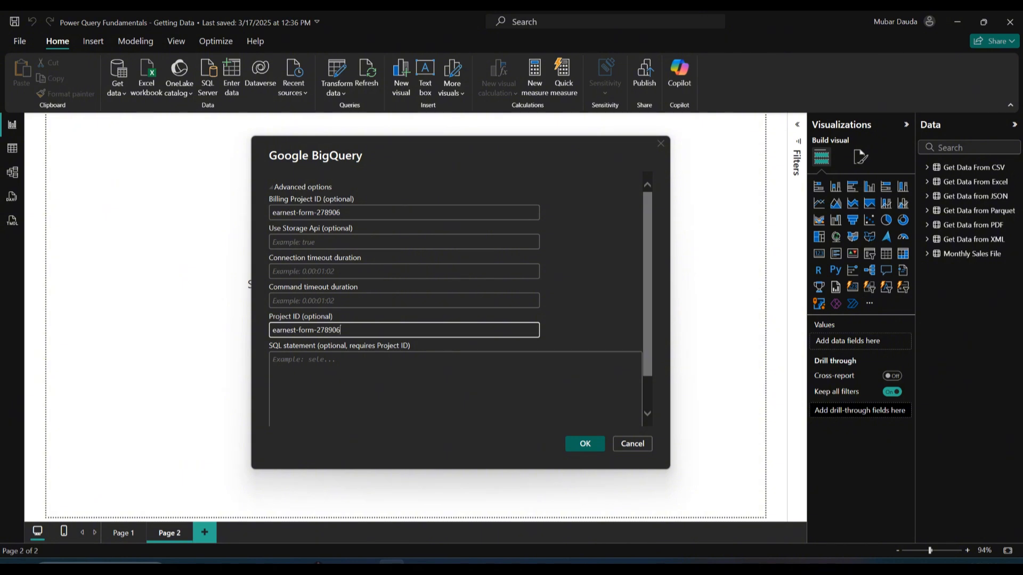
{"action": "left_click", "coordinate": [404, 271]}
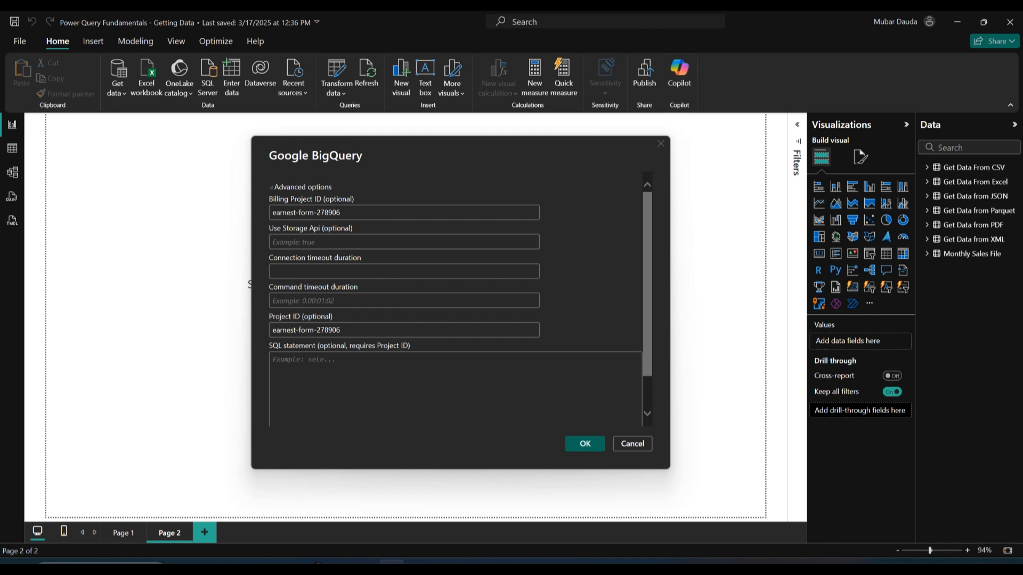
Confirm the Google BigQuery advanced options with the entered project IDs
{"action": "scroll", "coordinate": [455, 299], "scroll_direction": "down", "scroll_amount": 1}
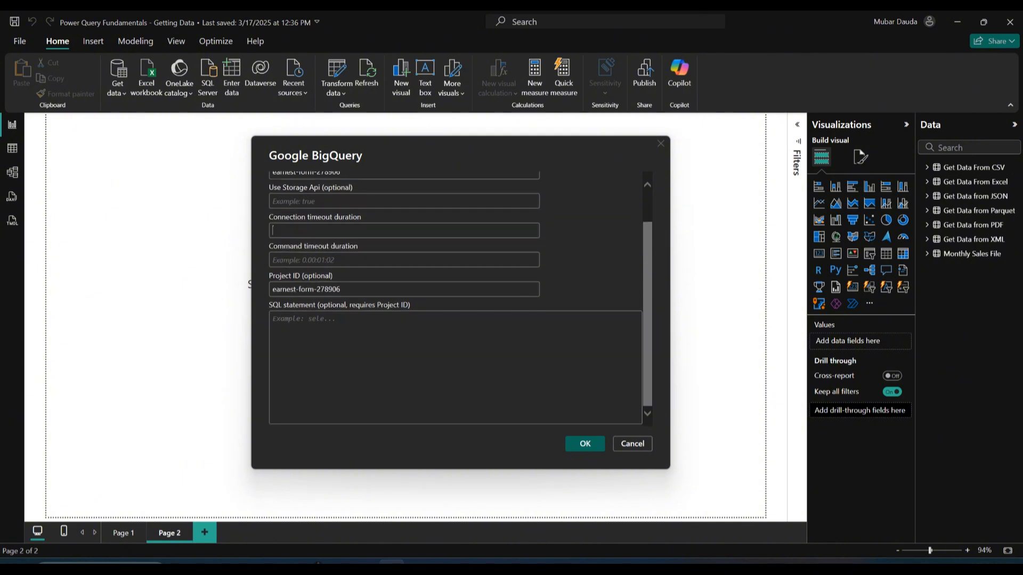
{"action": "scroll", "coordinate": [456, 298], "scroll_direction": "up", "scroll_amount": 1}
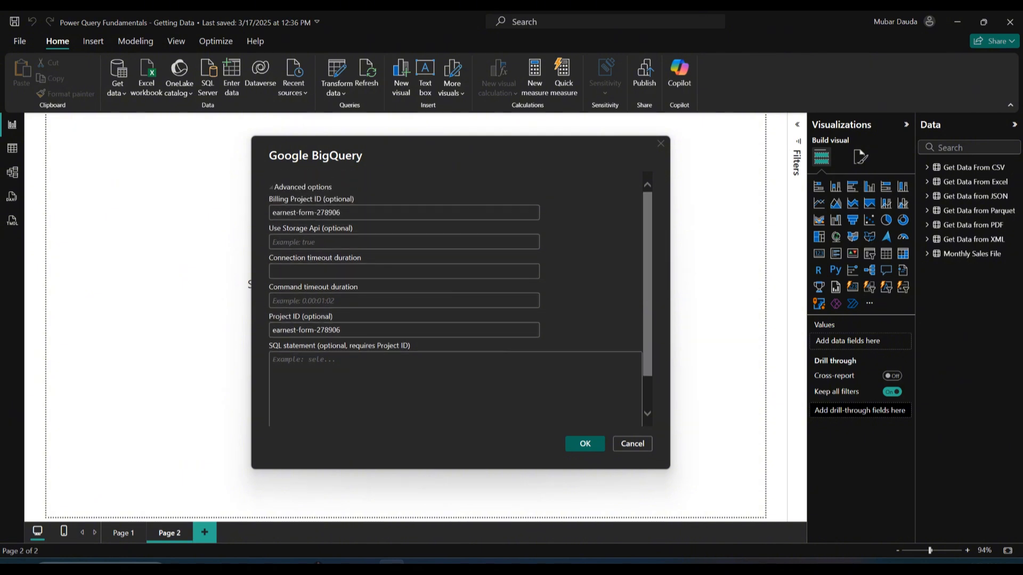
{"action": "left_click", "coordinate": [597, 440]}
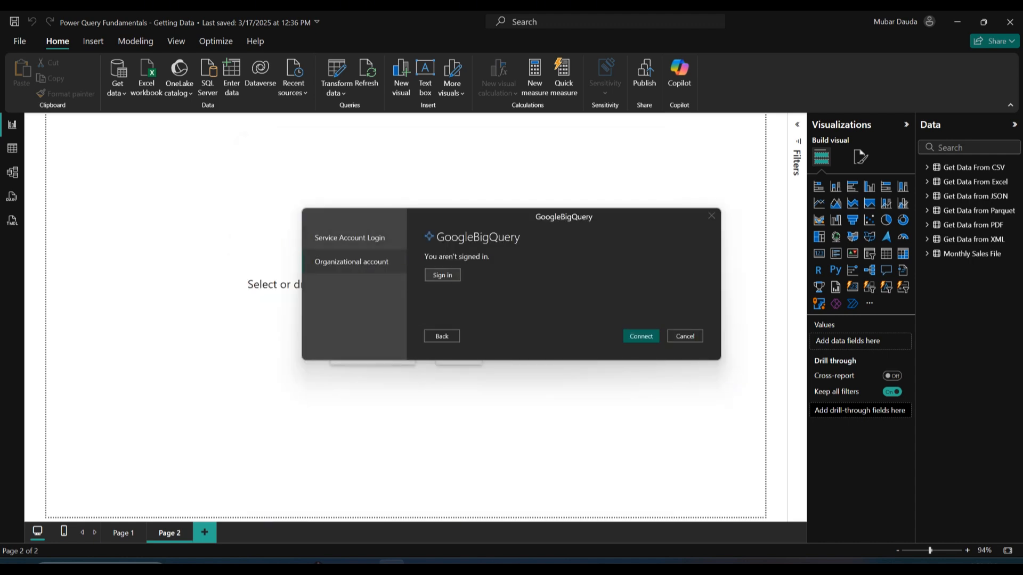
Compare the Service Account Login and Organizational account sign-in options and inspect the service account JSON key file
{"action": "left_click", "coordinate": [349, 238]}
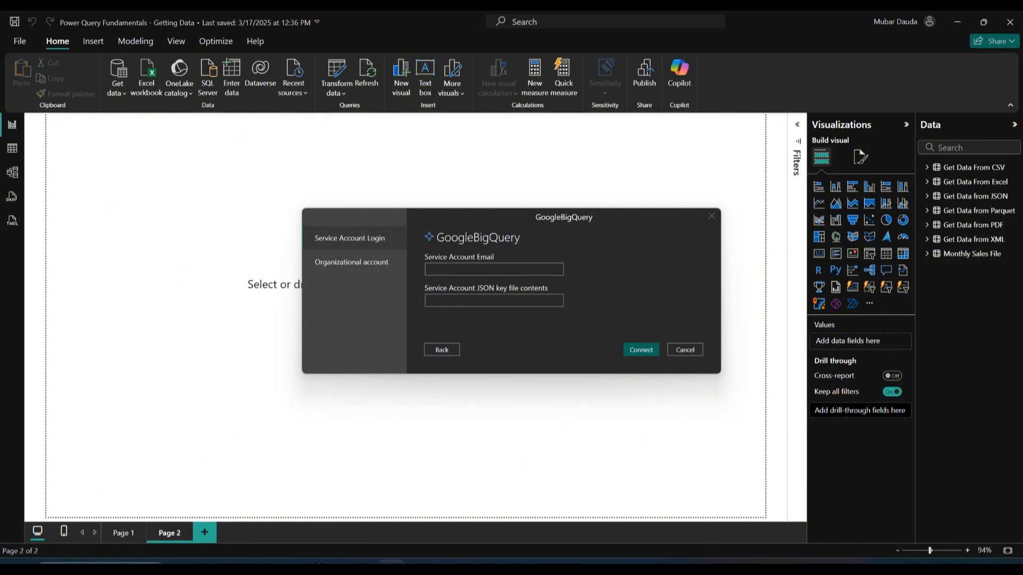
{"action": "left_click", "coordinate": [351, 262]}
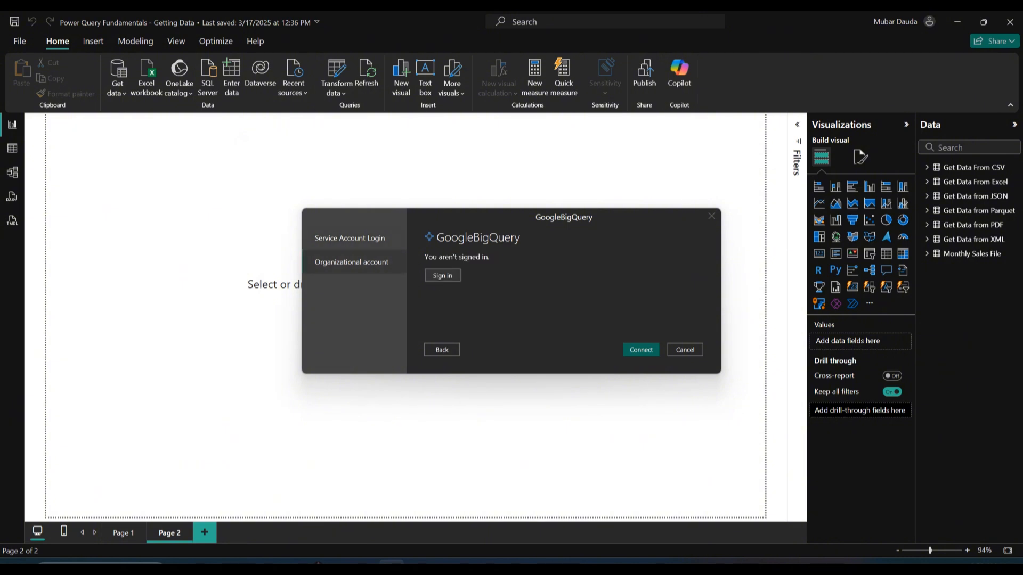
{"action": "left_click", "coordinate": [350, 238]}
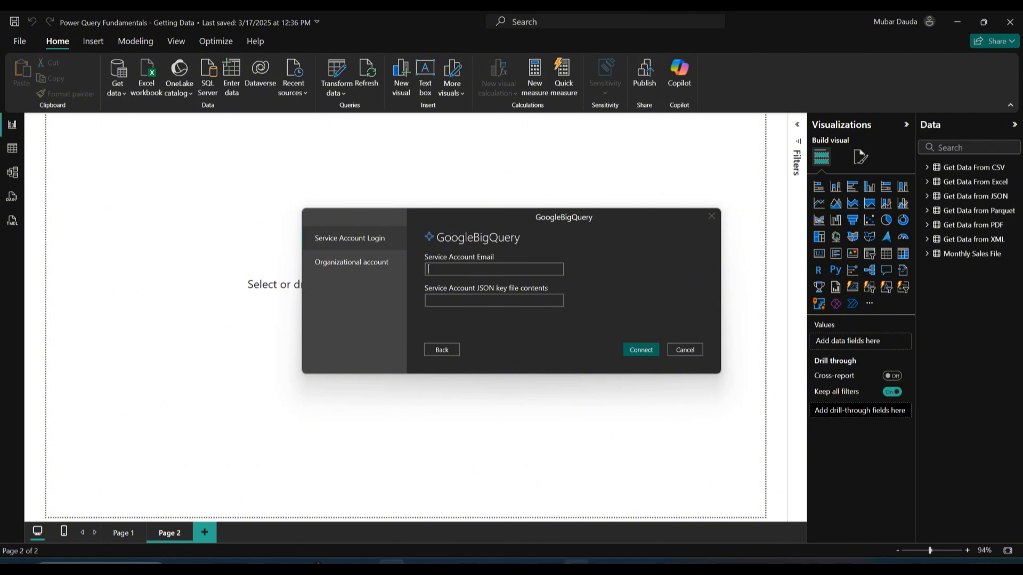
{"action": "left_click", "coordinate": [576, 562]}
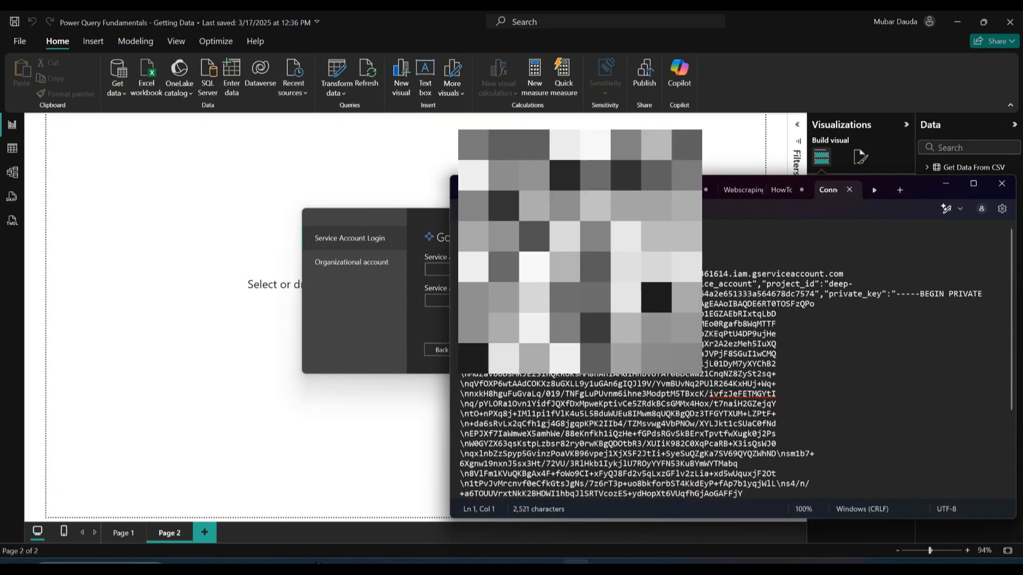
{"action": "left_click_drag", "start_coordinate": [461, 274], "coordinate": [655, 498]}
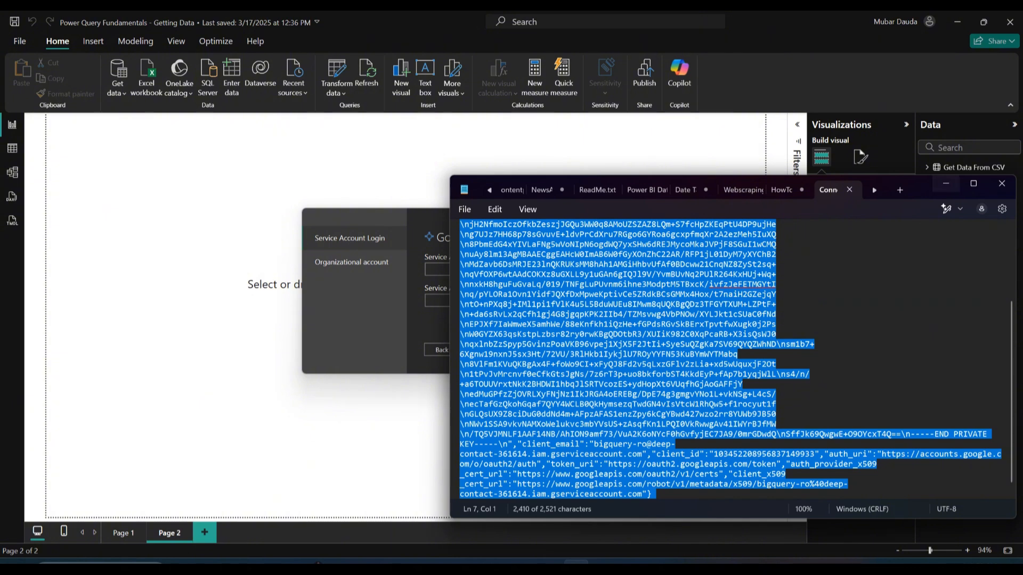
{"action": "left_click", "coordinate": [946, 184]}
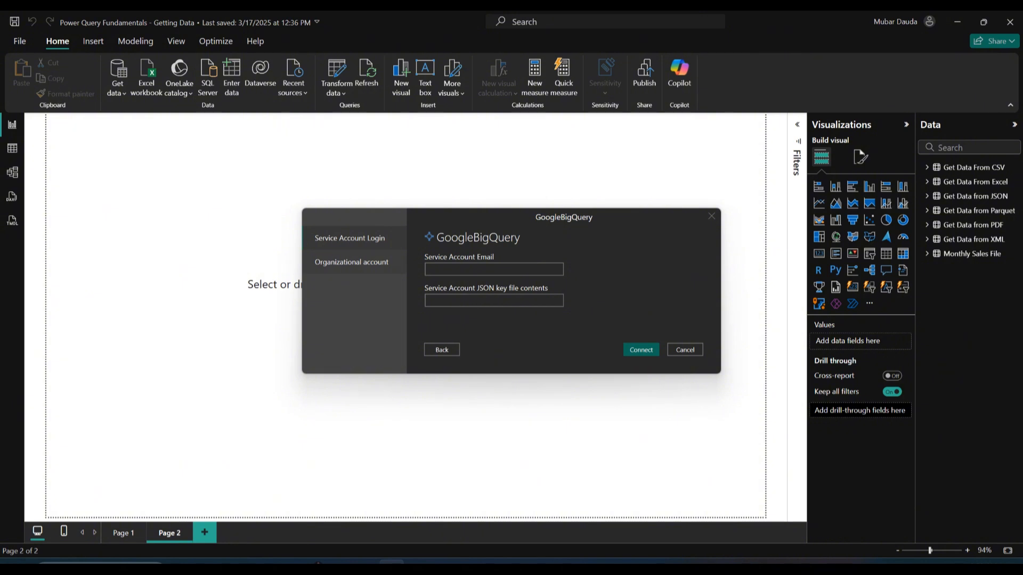
Sign in with an organizational Google account, allow Power BI Desktop access, and connect to BigQuery
{"action": "left_click", "coordinate": [352, 262]}
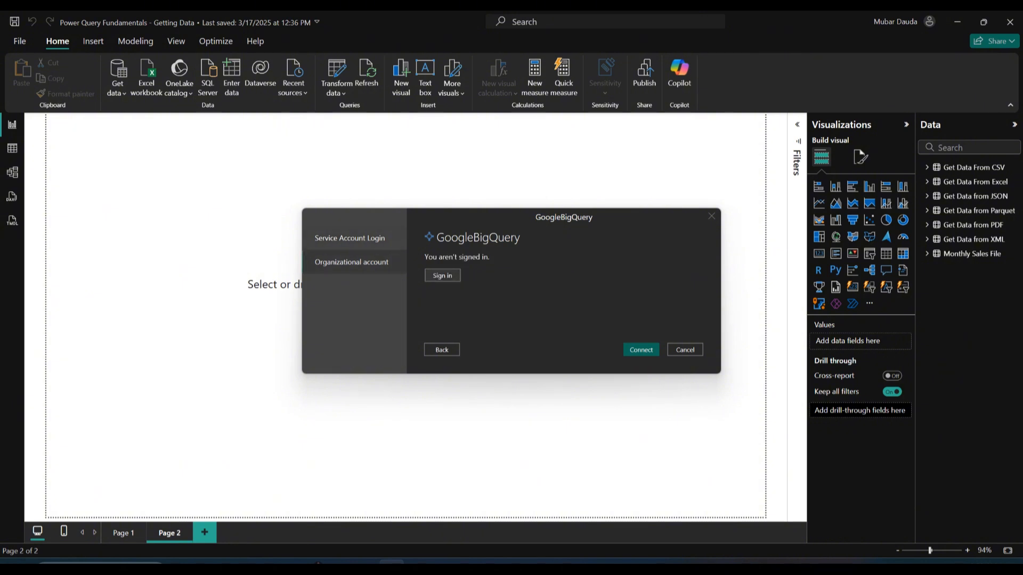
{"action": "left_click", "coordinate": [443, 275]}
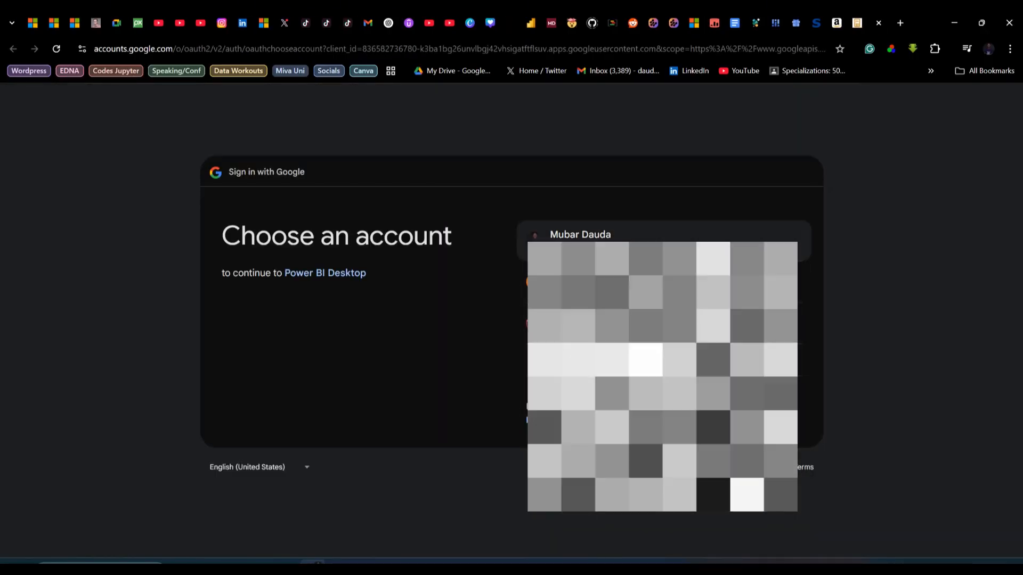
{"action": "left_click", "coordinate": [613, 248]}
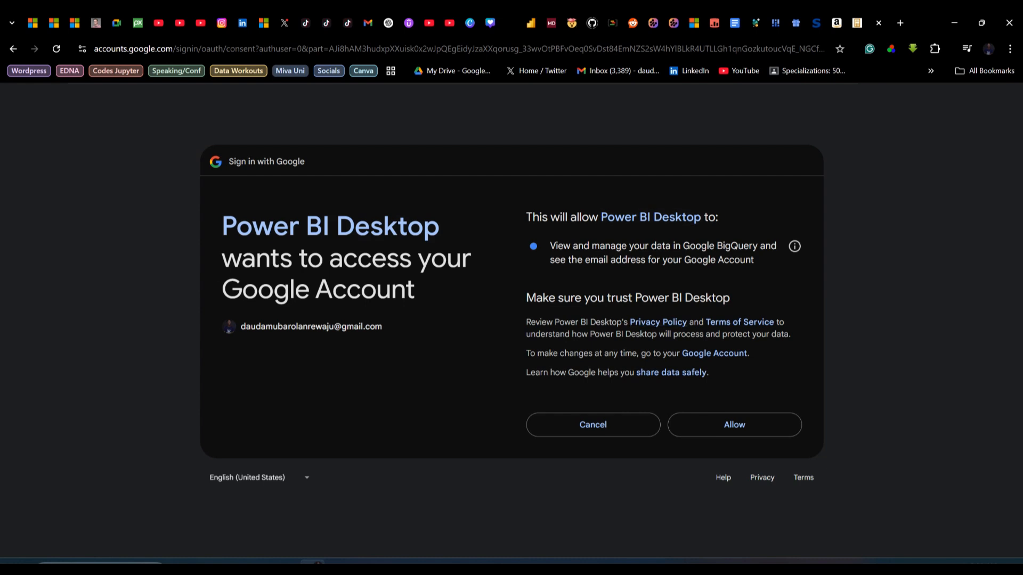
{"action": "left_click", "coordinate": [735, 425]}
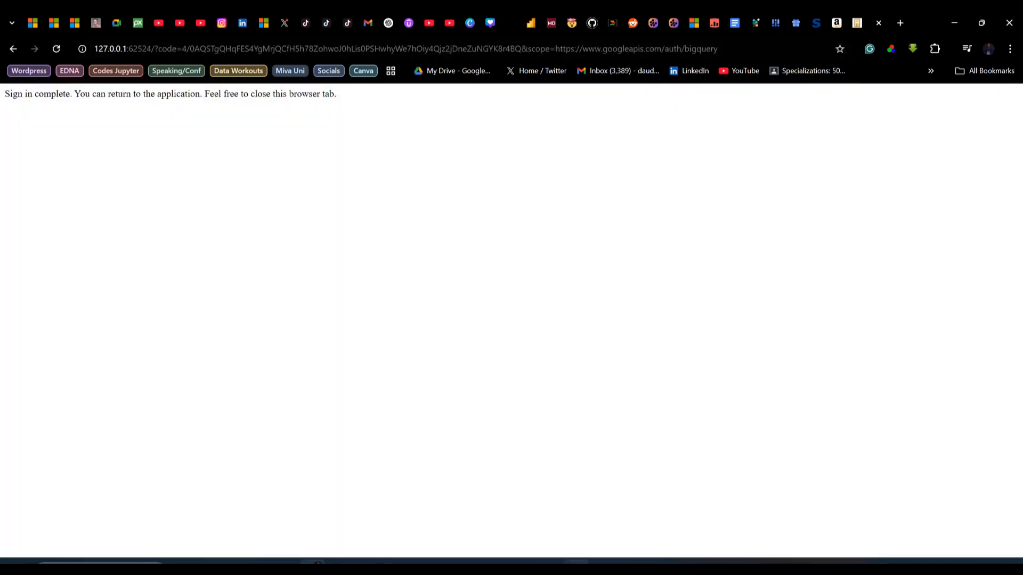
{"action": "left_click", "coordinate": [391, 563]}
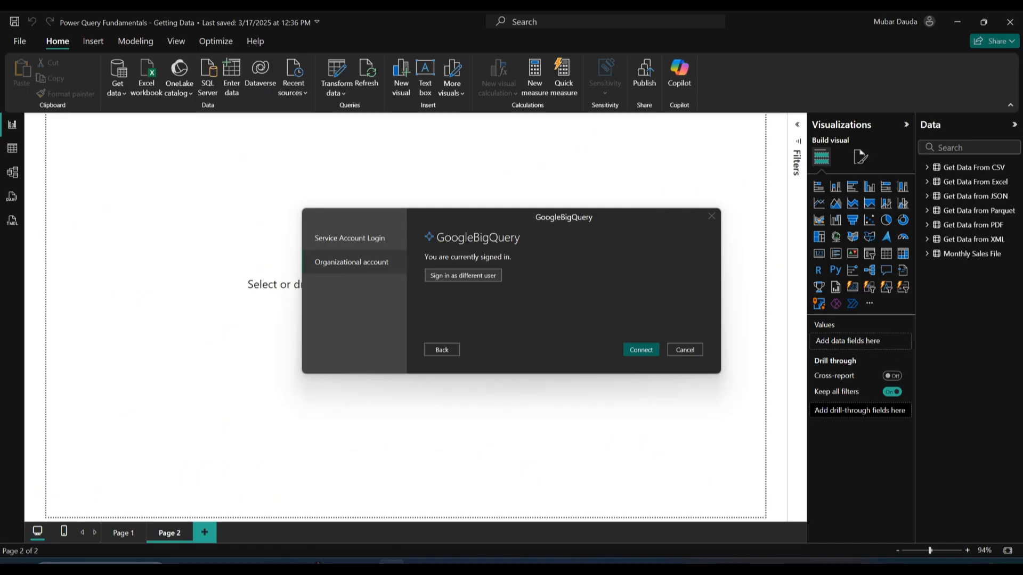
{"action": "left_click", "coordinate": [649, 350]}
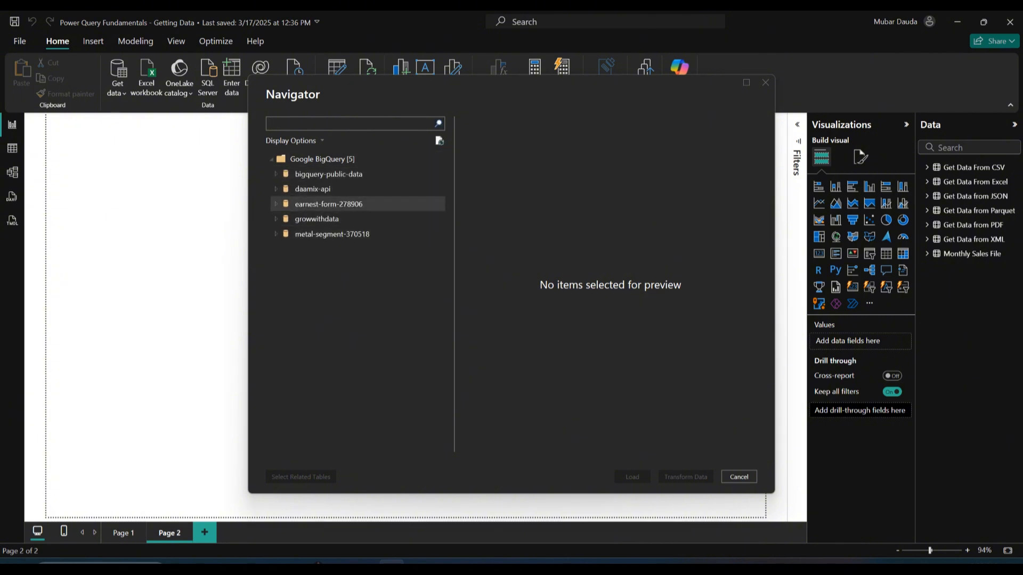
Browse the BigQuery projects listed in the Navigator, including bigquery-public-data and earnest-form-278906
{"action": "left_click", "coordinate": [305, 192]}
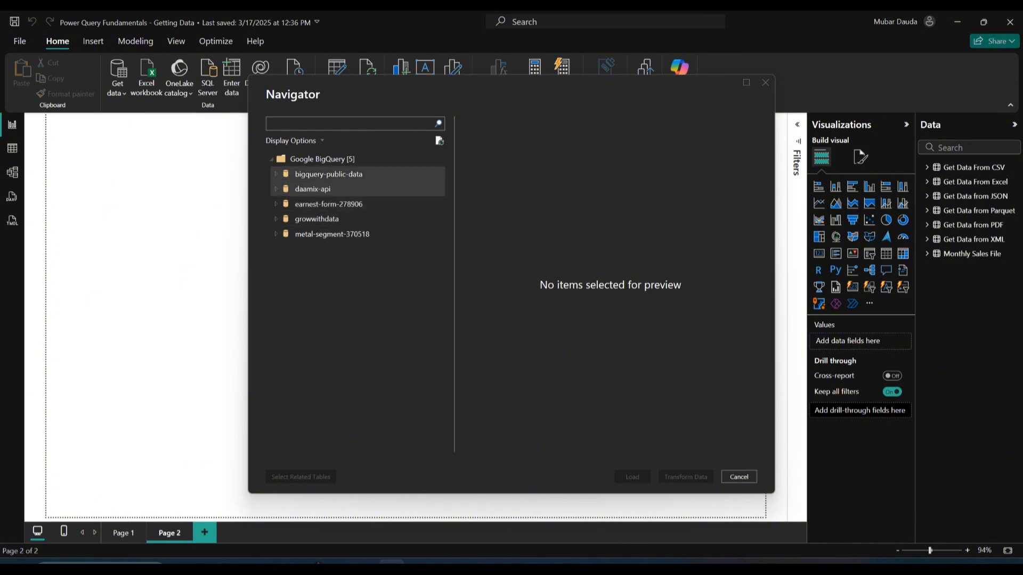
{"action": "left_click", "coordinate": [328, 174]}
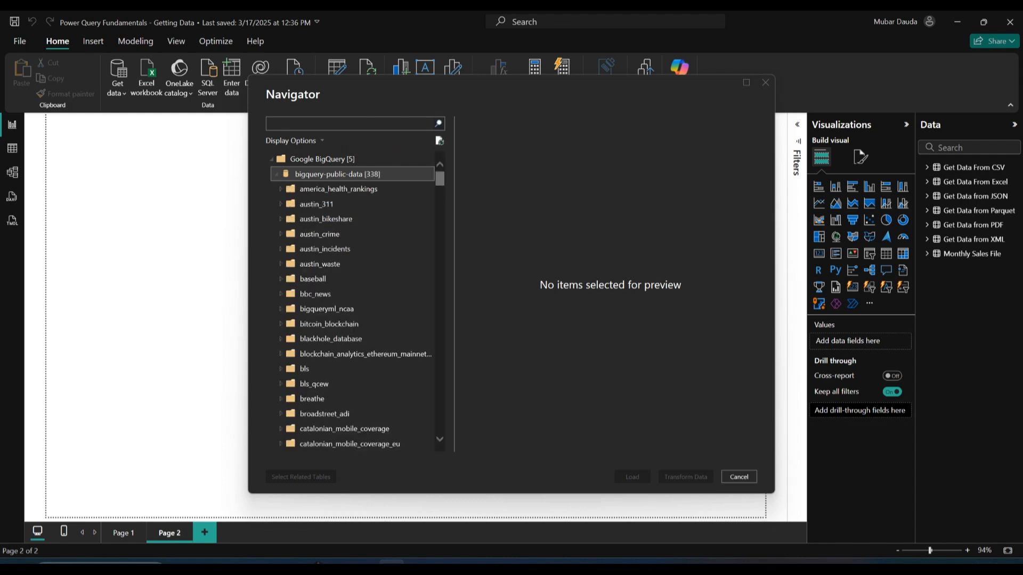
{"action": "left_click", "coordinate": [276, 174]}
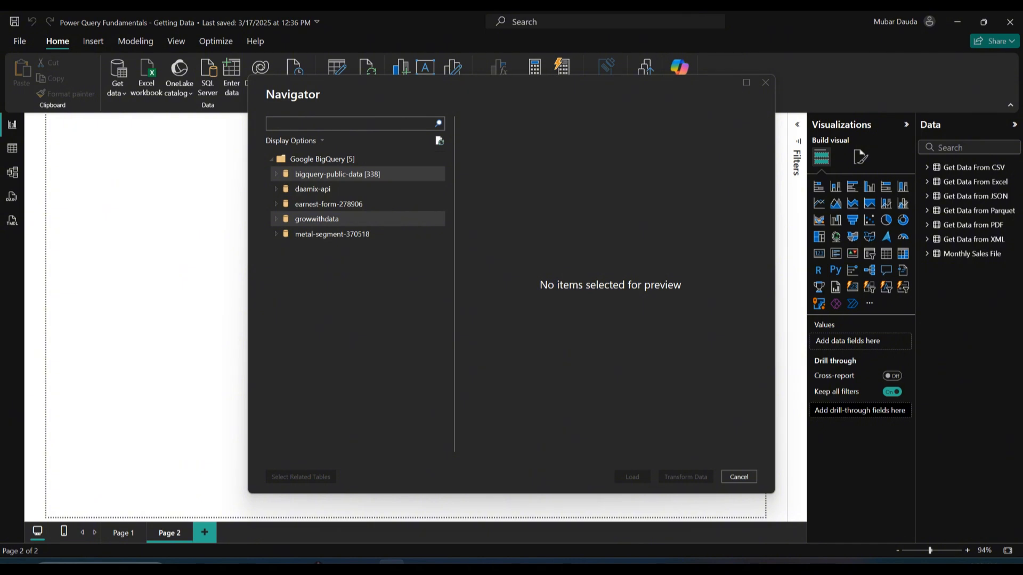
{"action": "left_click", "coordinate": [276, 204]}
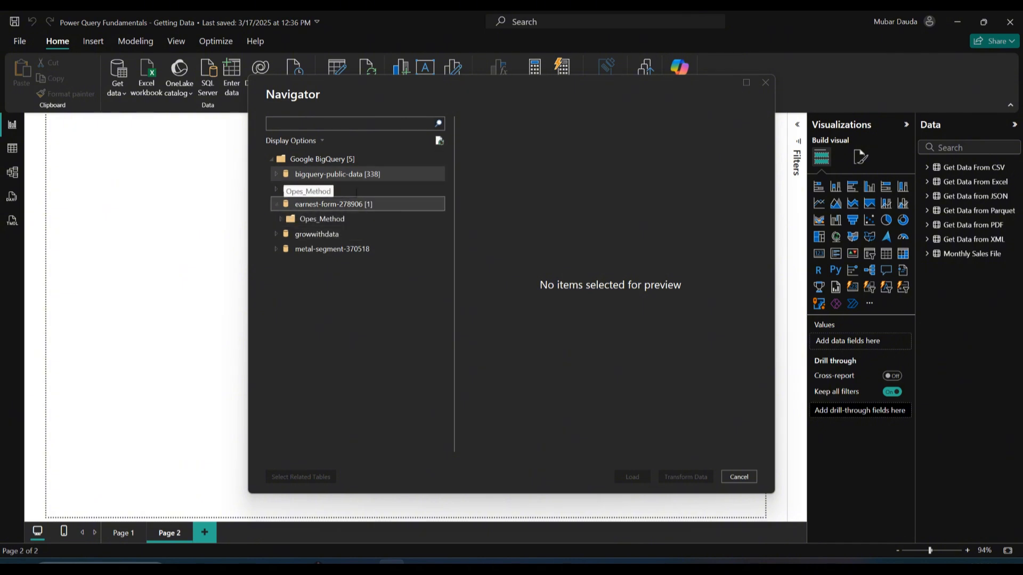
{"action": "double_click", "coordinate": [341, 174]}
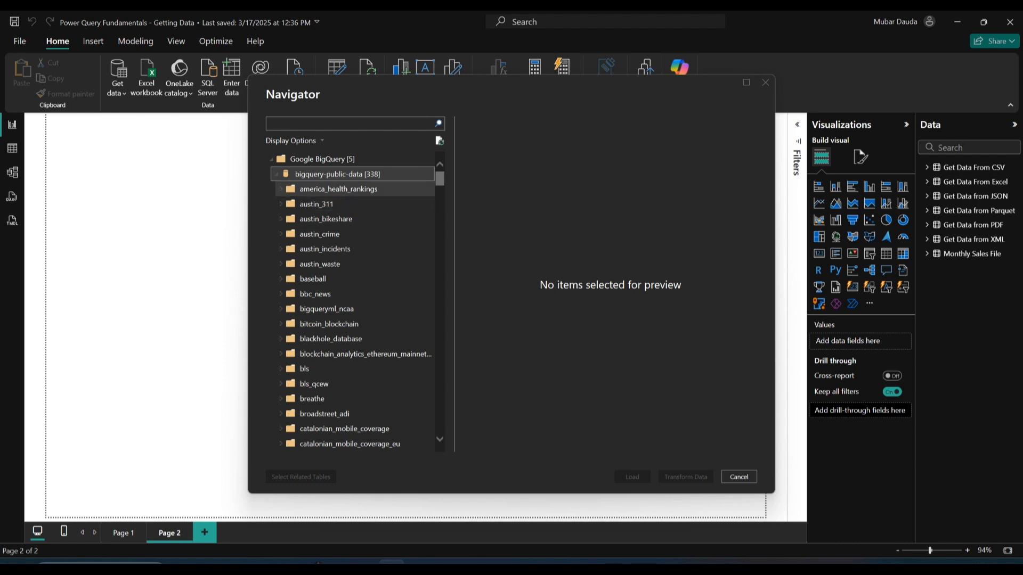
Expand america_health_rankings under bigquery-public-data, preview the ahr table and select it
{"action": "left_click", "coordinate": [280, 189]}
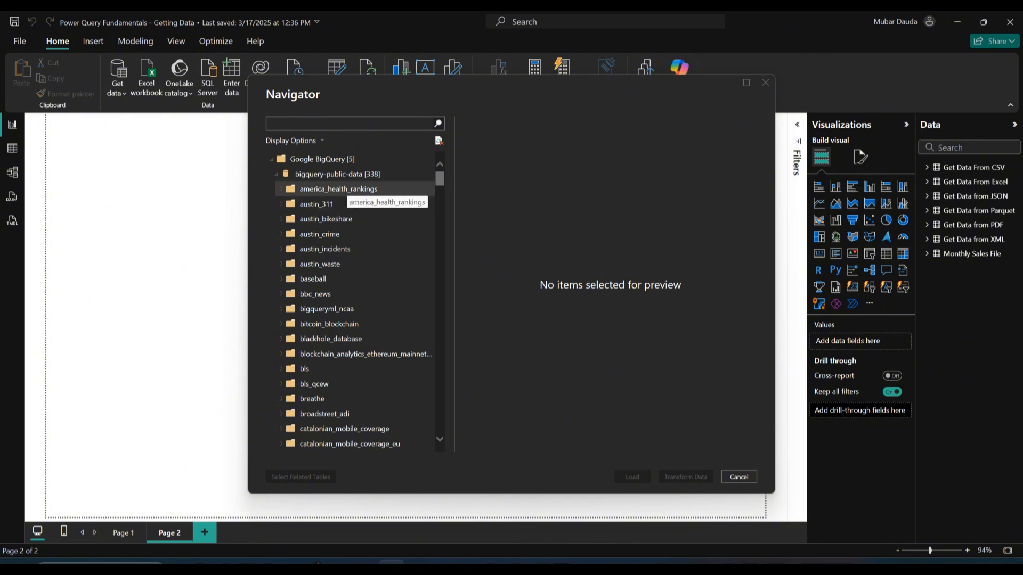
{"action": "left_click", "coordinate": [341, 189]}
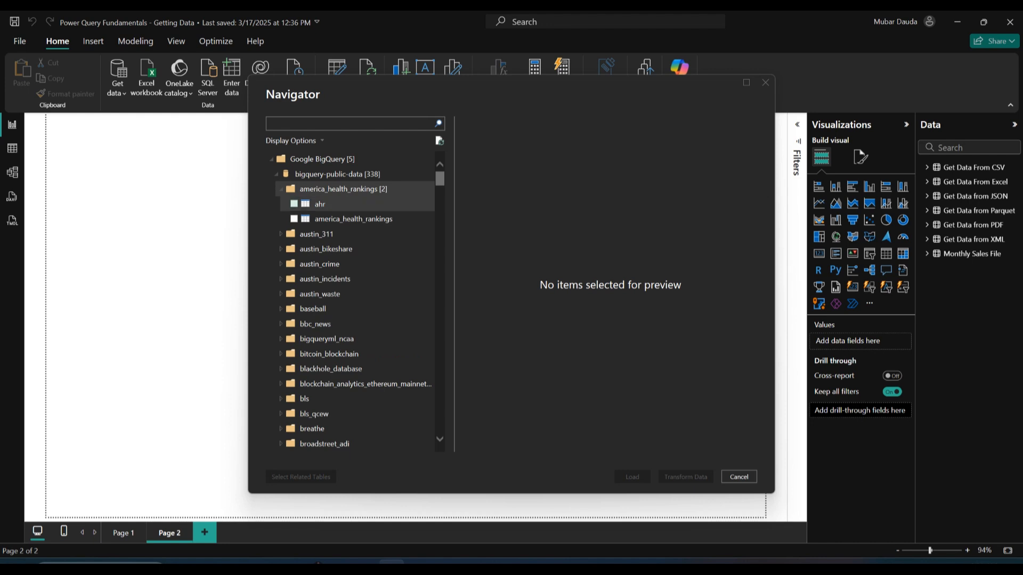
{"action": "left_click", "coordinate": [320, 204]}
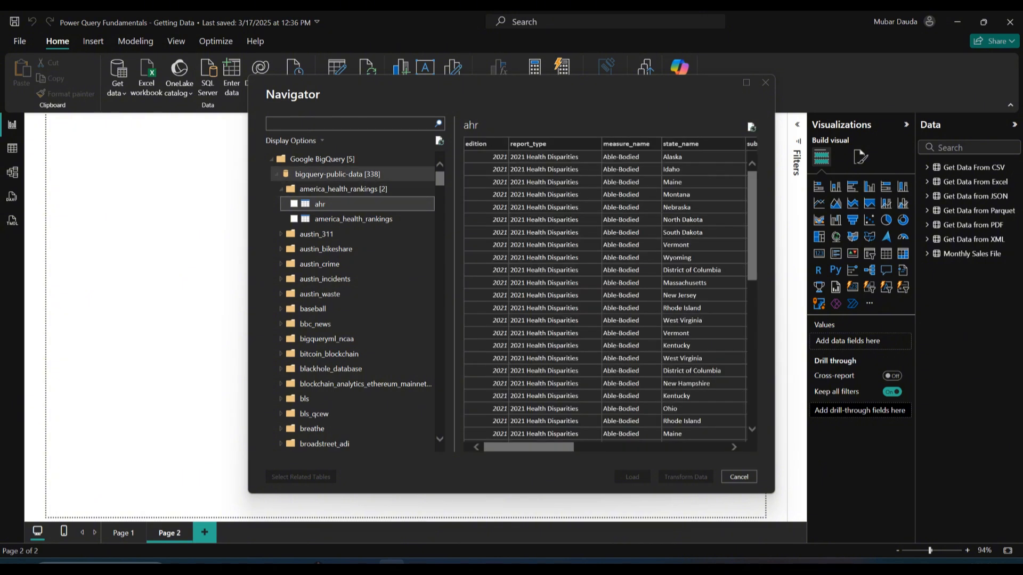
{"action": "left_click", "coordinate": [294, 204]}
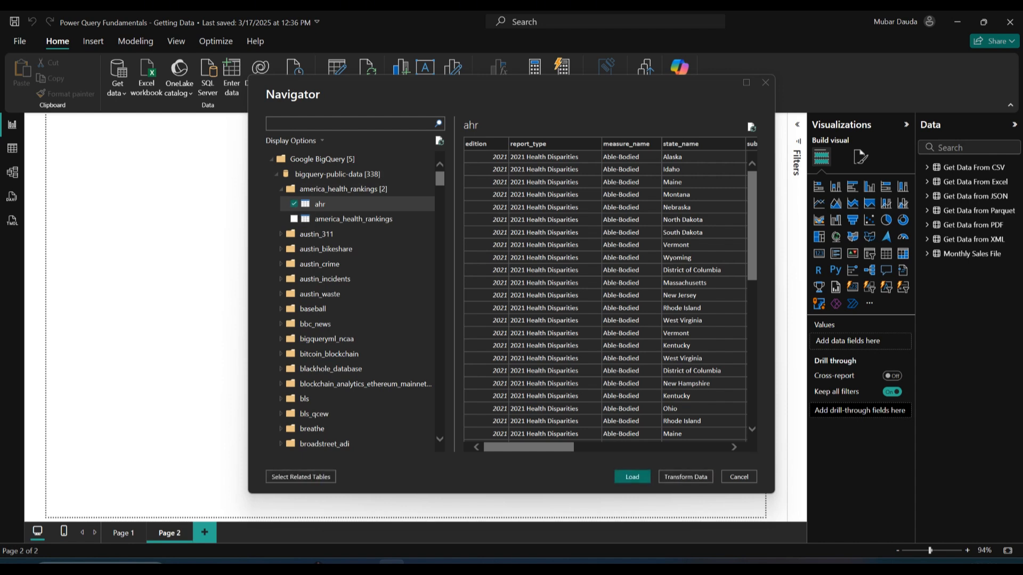
Load the ahr table in DirectQuery mode and accept the security risk prompt
{"action": "key", "text": "Escape"}
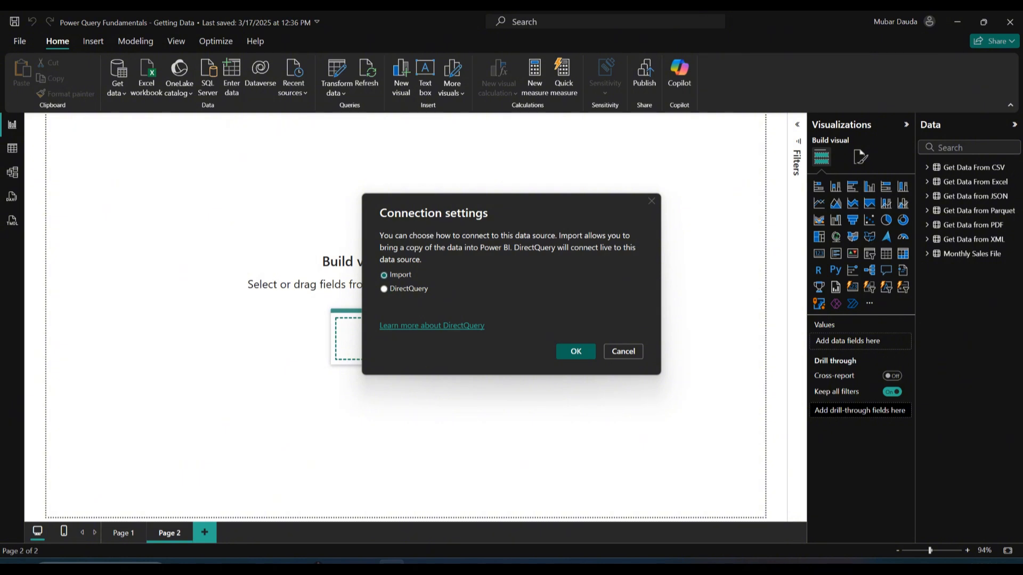
{"action": "left_click", "coordinate": [383, 289]}
{"action": "left_click", "coordinate": [575, 351]}
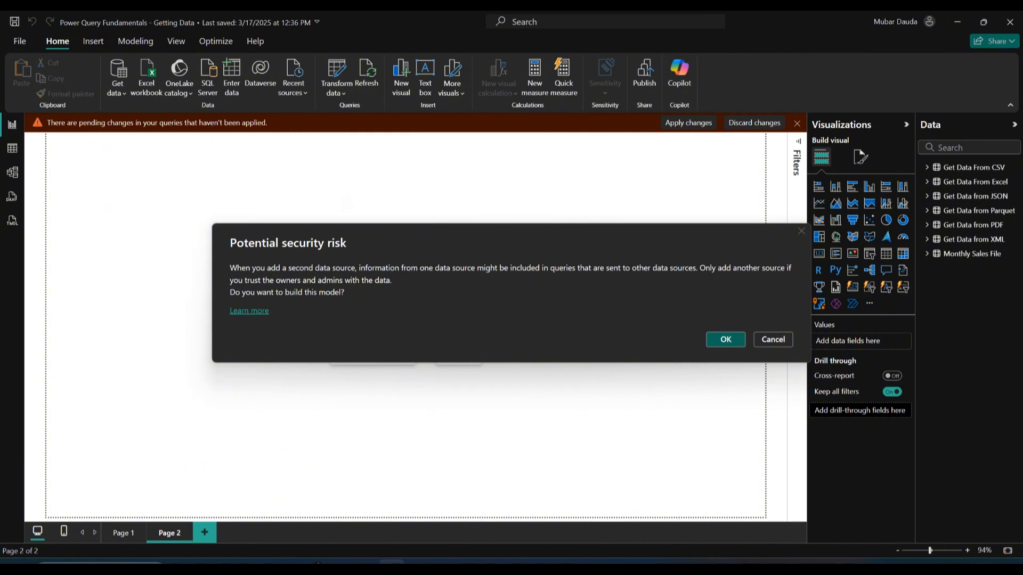
{"action": "key", "text": "Return"}
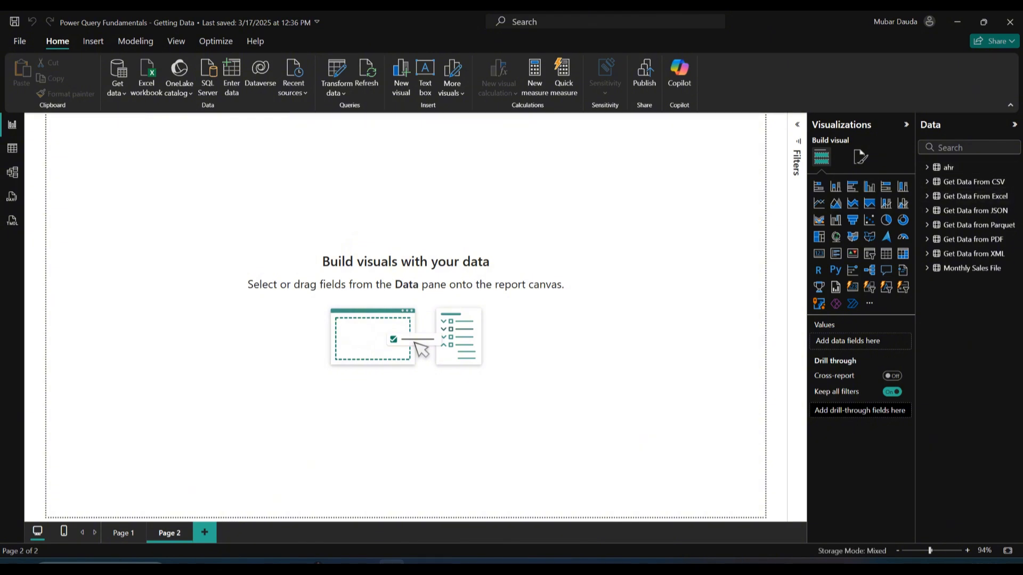
Open the ahr table in the table view, then return to the report view
{"action": "left_click", "coordinate": [12, 148]}
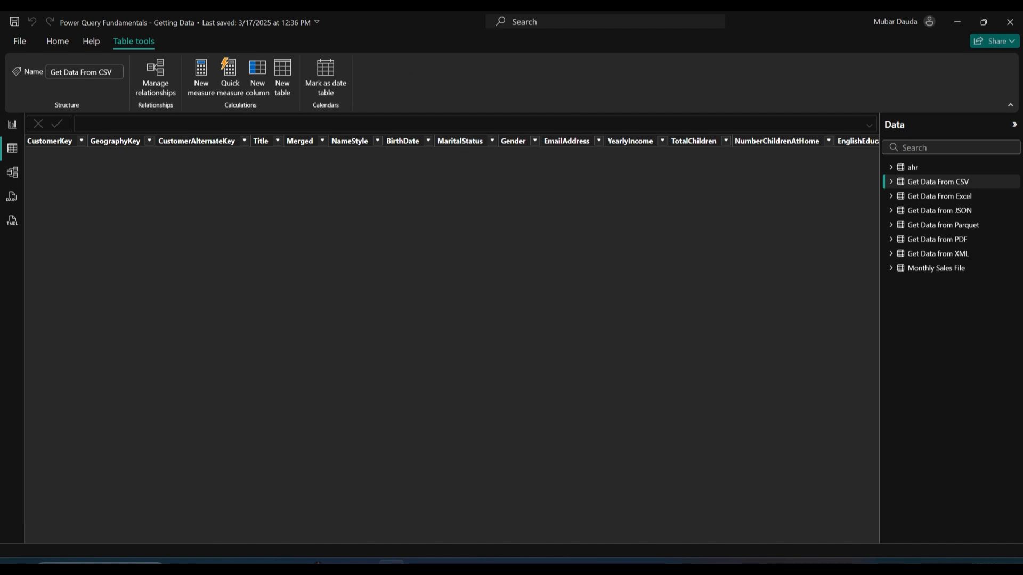
{"action": "left_click", "coordinate": [912, 167]}
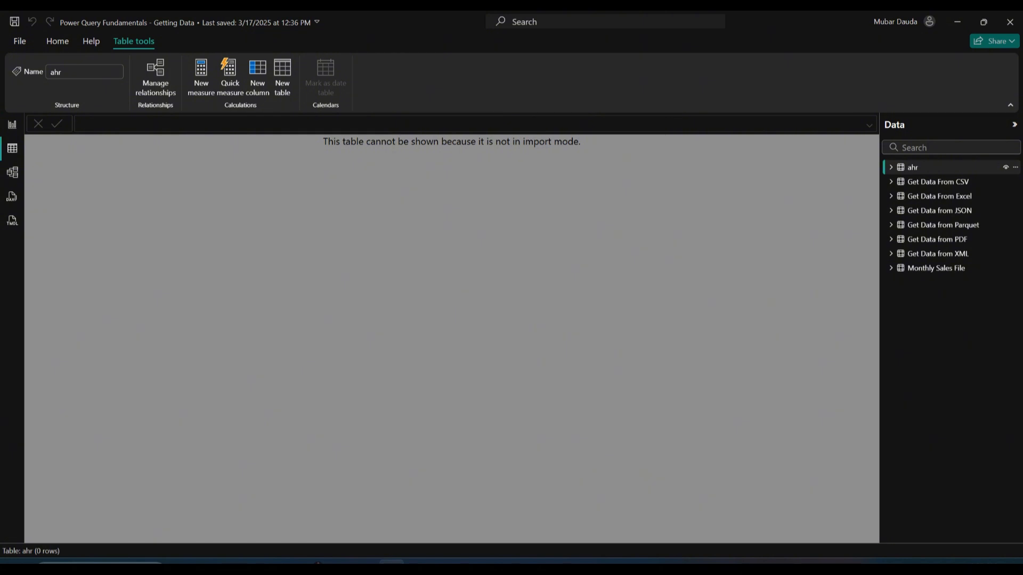
{"action": "left_click", "coordinate": [11, 124]}
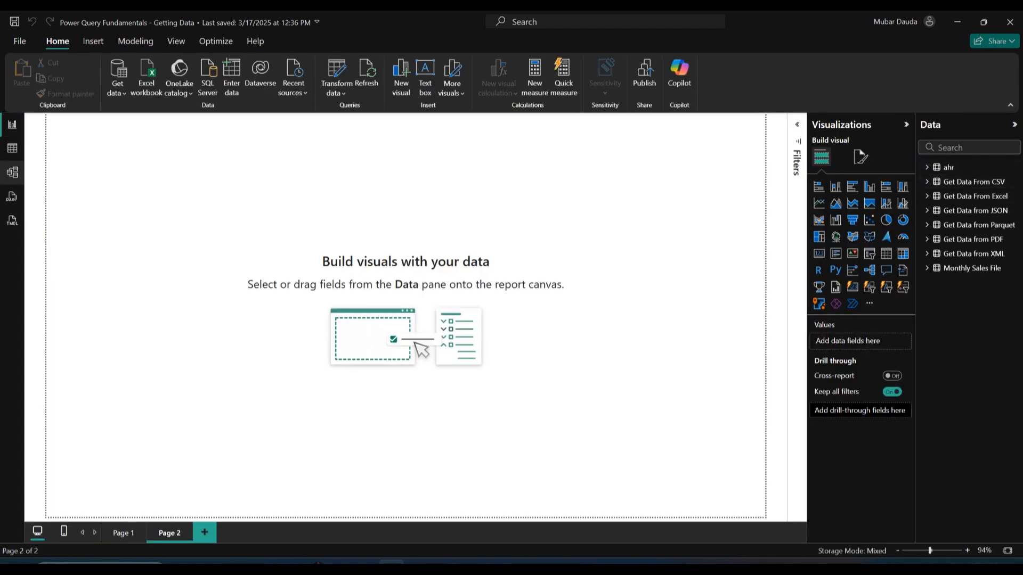
Examine the ahr table card and its properties in the model view
{"action": "left_click", "coordinate": [11, 172]}
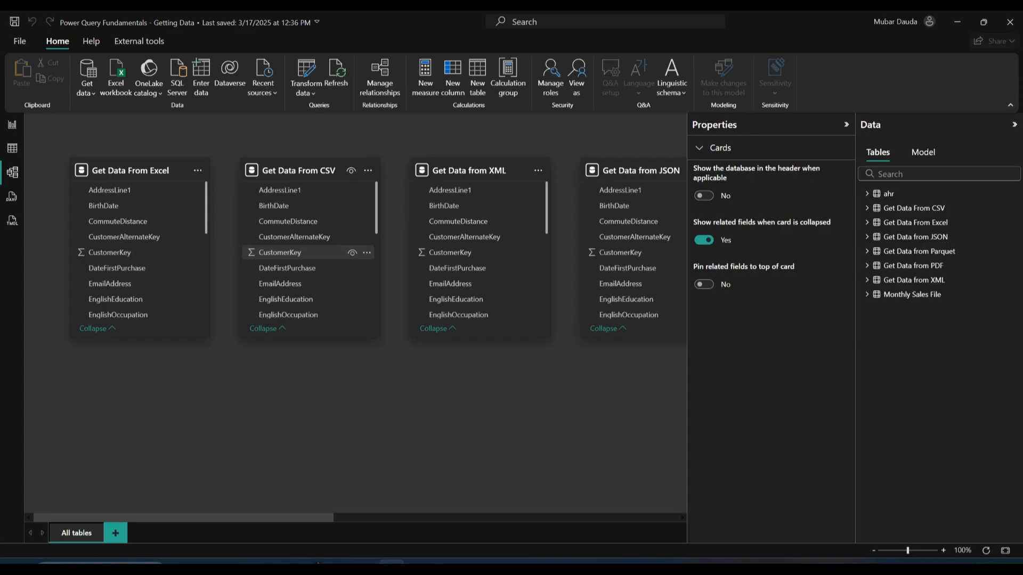
{"action": "left_click_drag", "start_coordinate": [184, 518], "coordinate": [524, 517]}
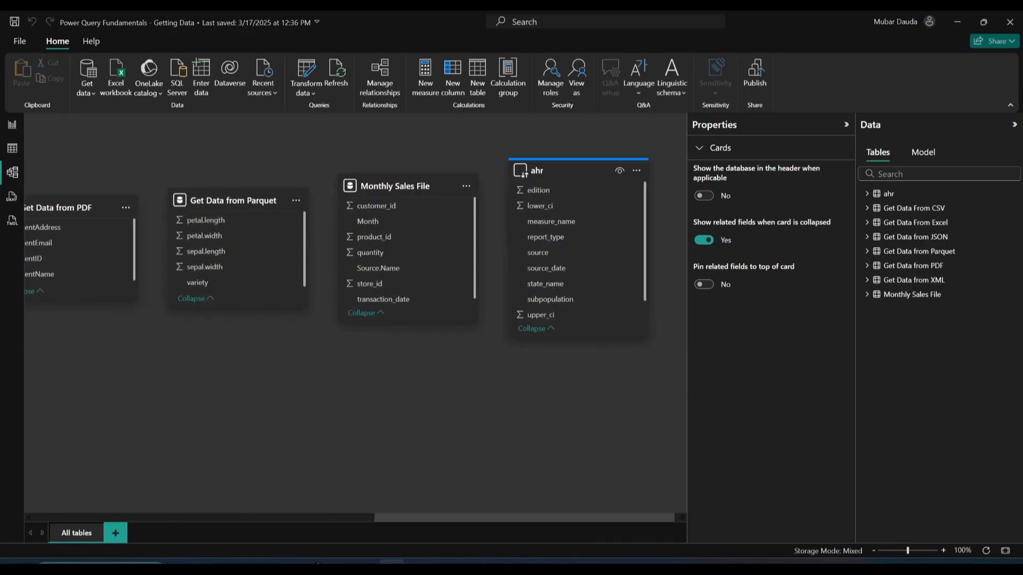
{"action": "mouse_move", "coordinate": [578, 171]}
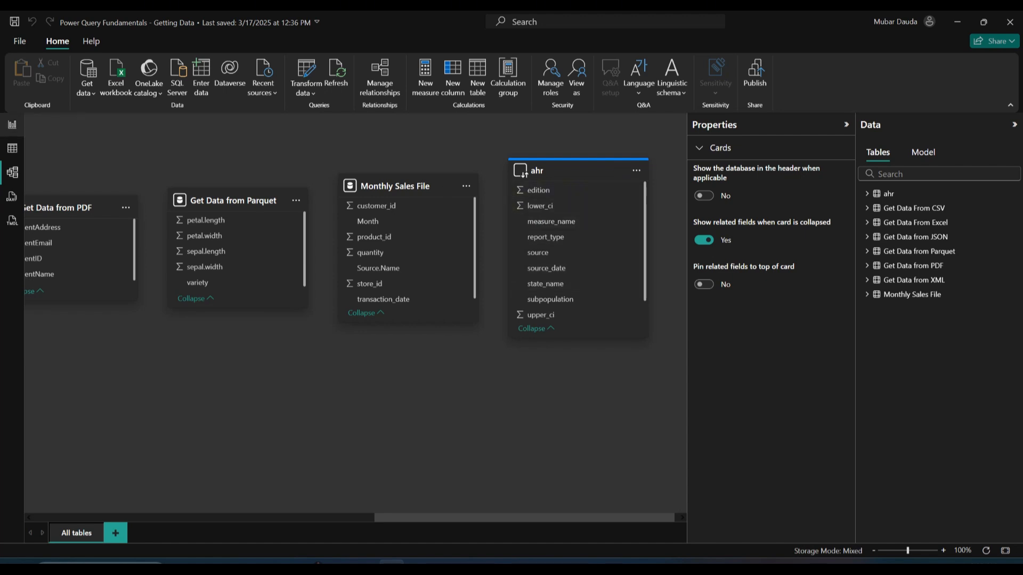
{"action": "left_click", "coordinate": [12, 124]}
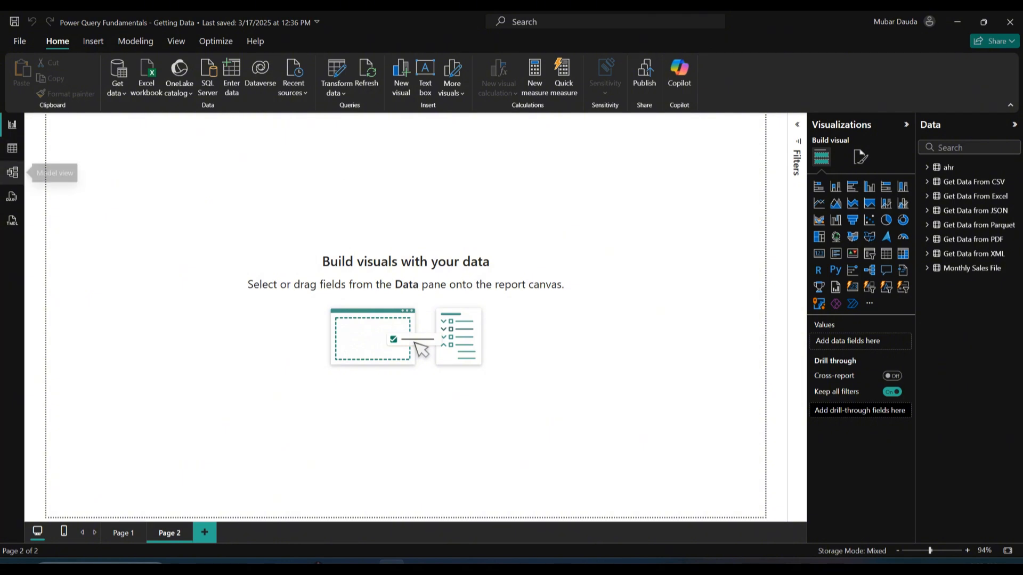
{"action": "left_click", "coordinate": [11, 172]}
{"action": "left_click", "coordinate": [524, 172]}
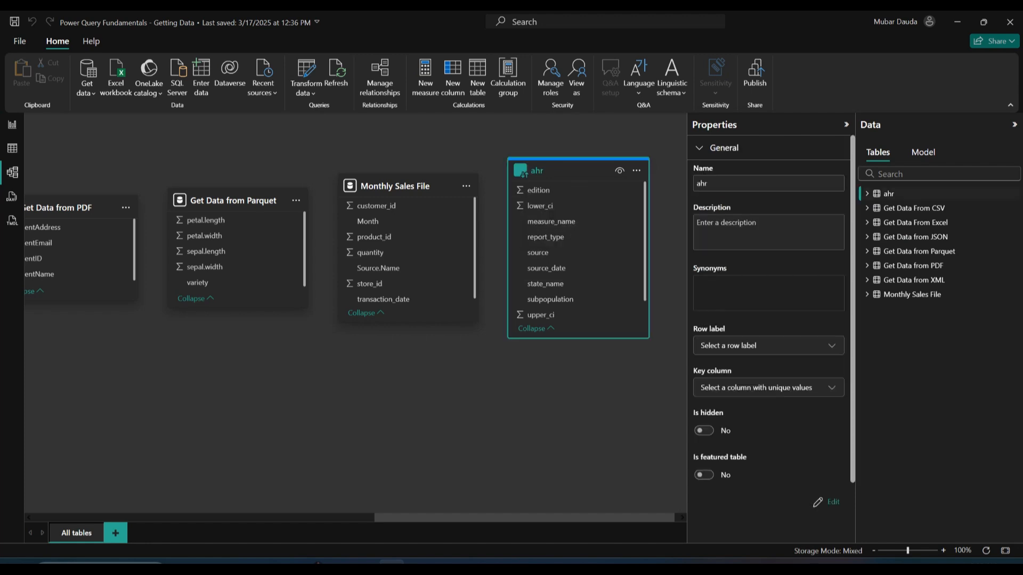
Switch the ahr table's storage mode from DirectQuery to Import, confirm the change, and return to the report view
{"action": "scroll", "coordinate": [769, 319], "scroll_direction": "down", "scroll_amount": 1}
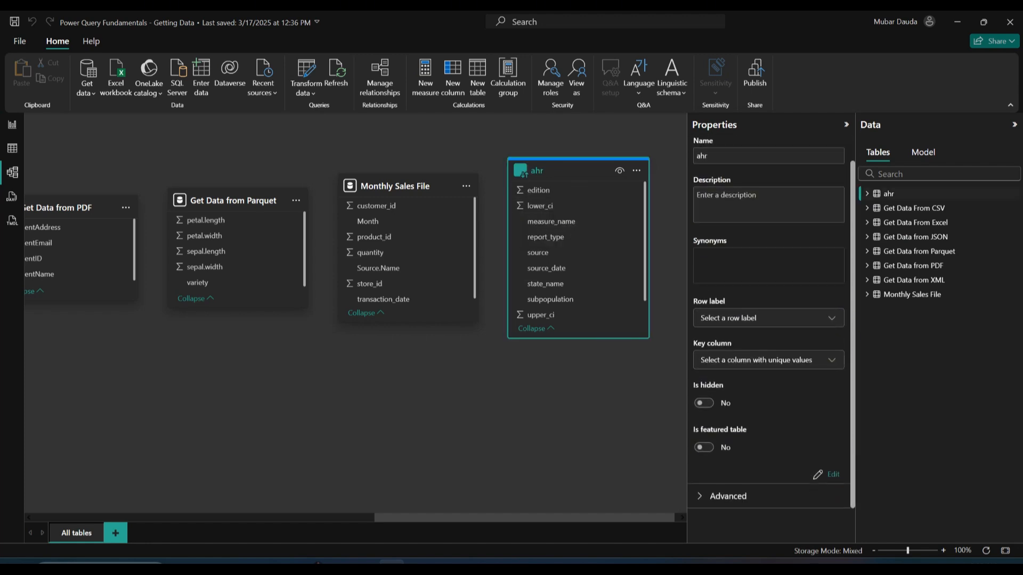
{"action": "left_click", "coordinate": [728, 496]}
{"action": "scroll", "coordinate": [768, 320], "scroll_direction": "down", "scroll_amount": 1}
{"action": "left_click", "coordinate": [767, 491]}
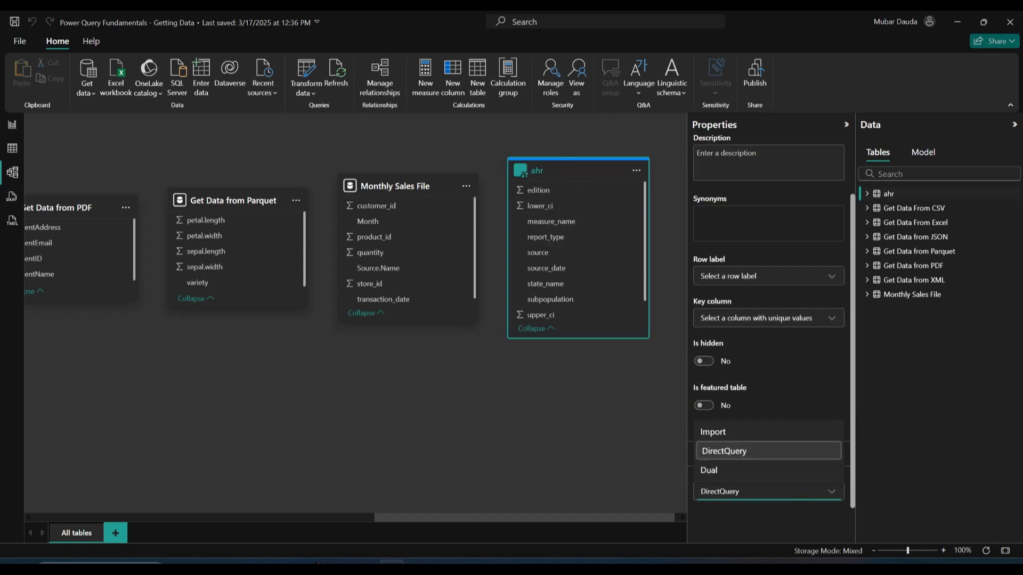
{"action": "key", "text": "Up"}
{"action": "key", "text": "Return"}
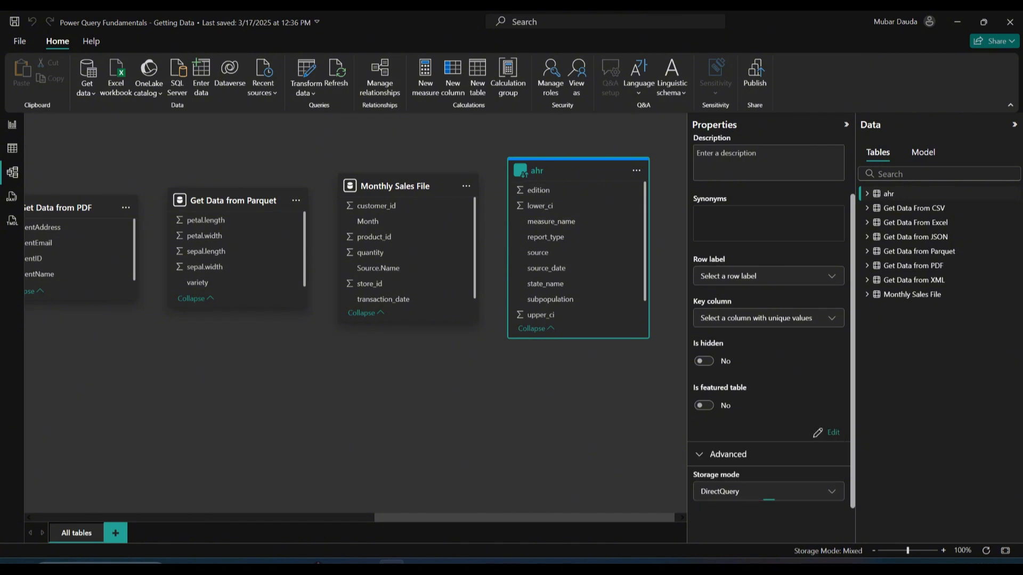
{"action": "key", "text": "Return"}
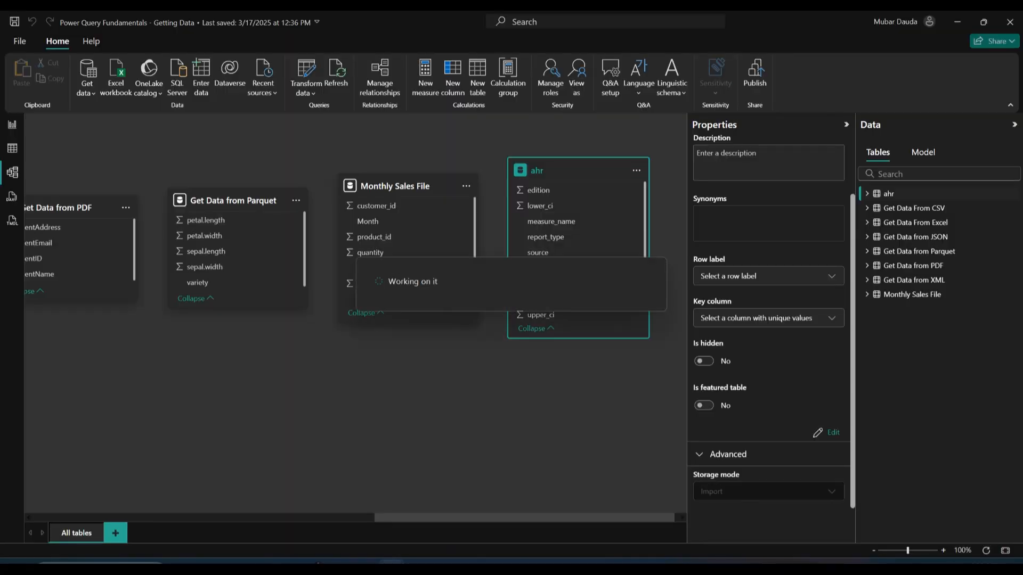
{"action": "left_click", "coordinate": [13, 149]}
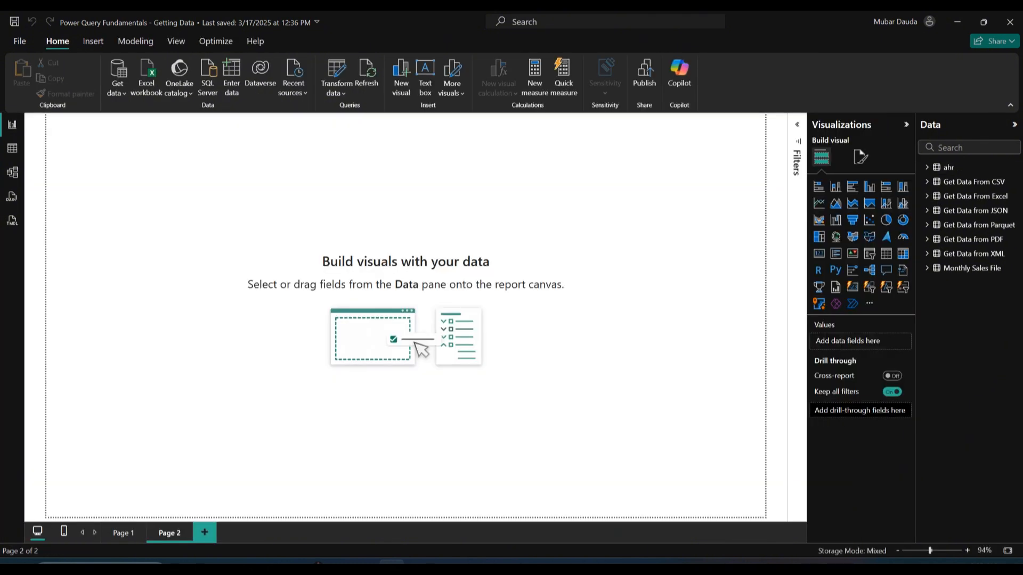
{"action": "left_click", "coordinate": [13, 124]}
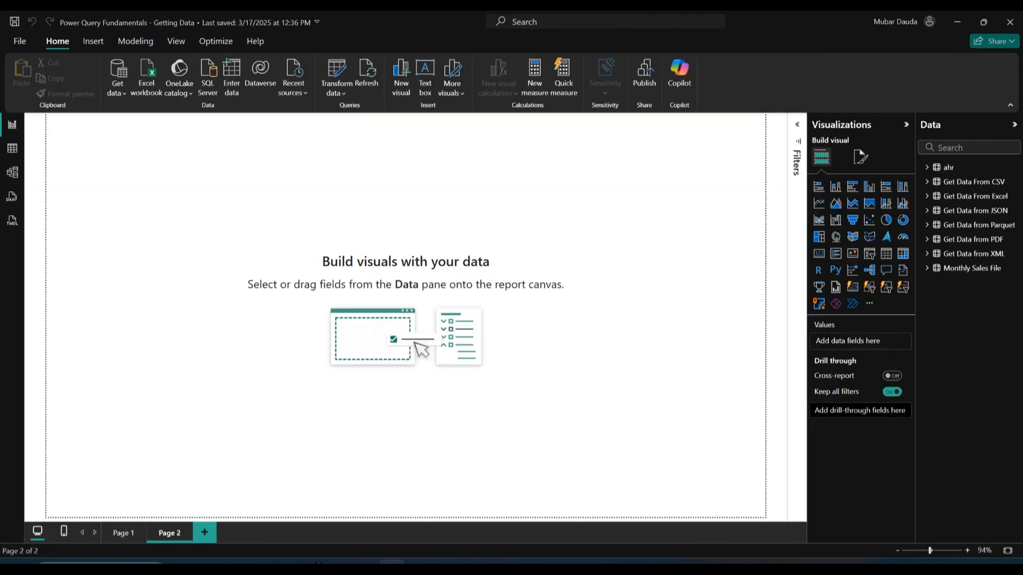